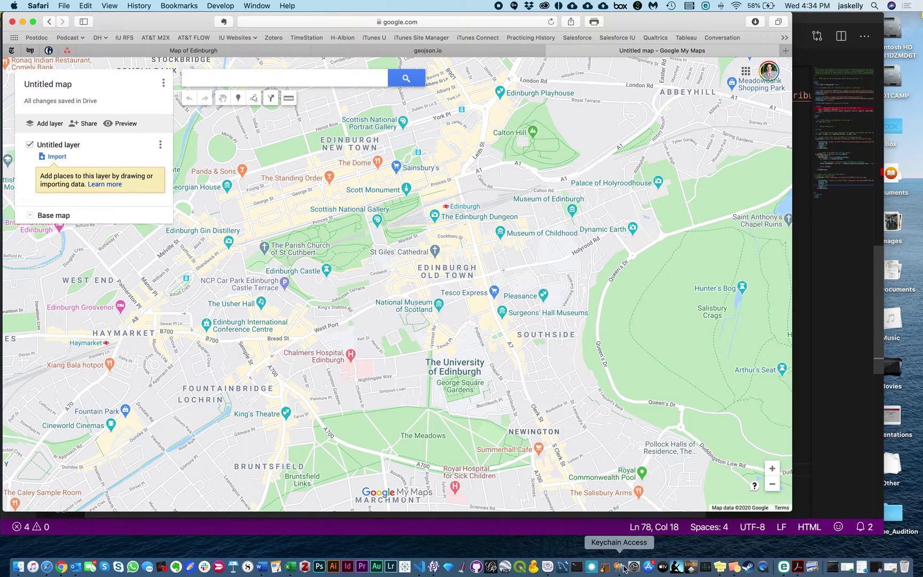
Pan the new untitled map's basemap to frame Edinburgh's Old Town and New Town.
drag(548, 408, 604, 423)
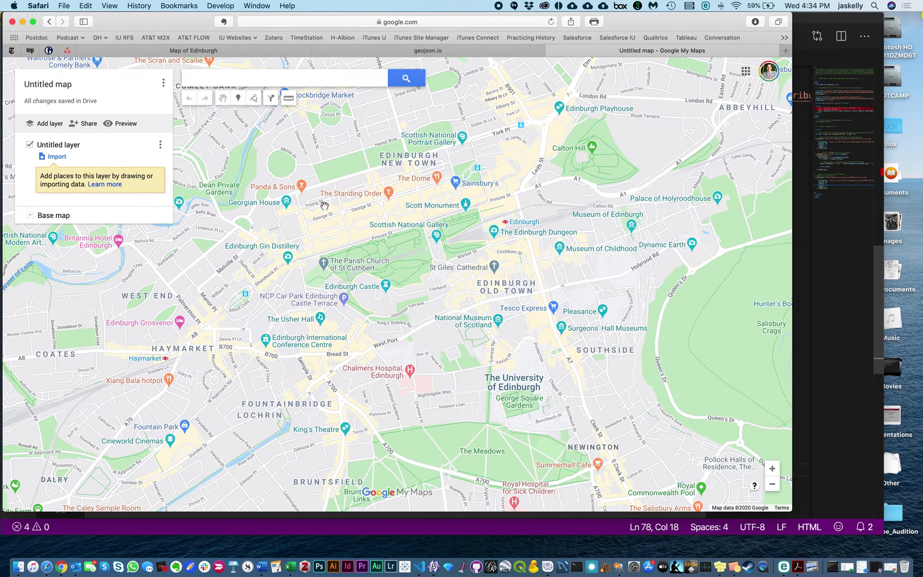
Add a marker named 'Scottish National Gallery' at the gallery's location.
click(238, 100)
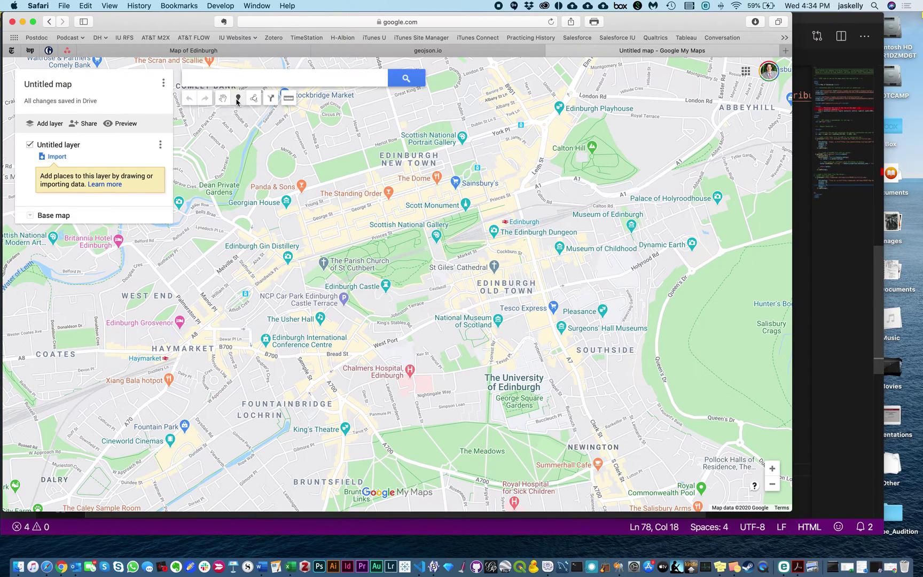
click(437, 235)
text(Scottish Nat)
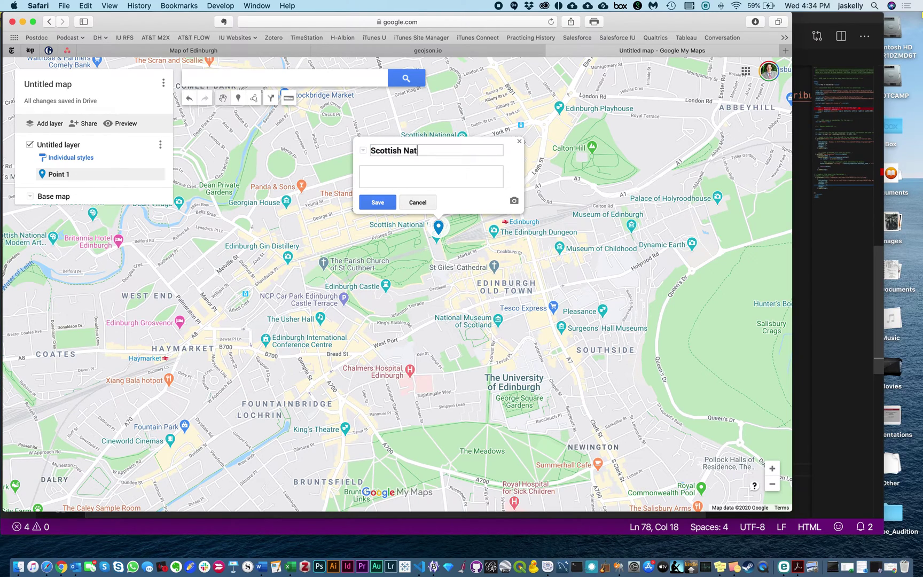
text(ional Gallery)
click(386, 204)
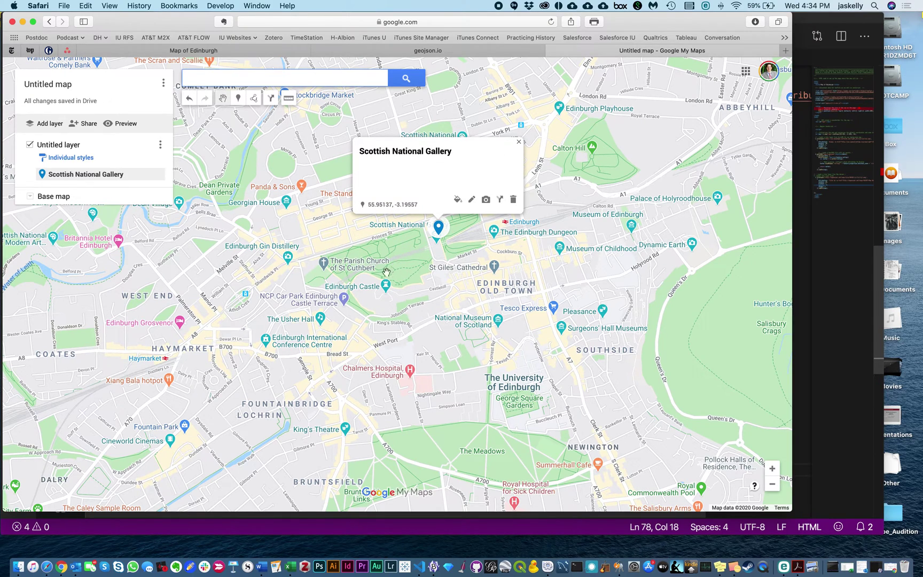
Add a marker named 'Edinburgh Castle' on the castle.
click(238, 100)
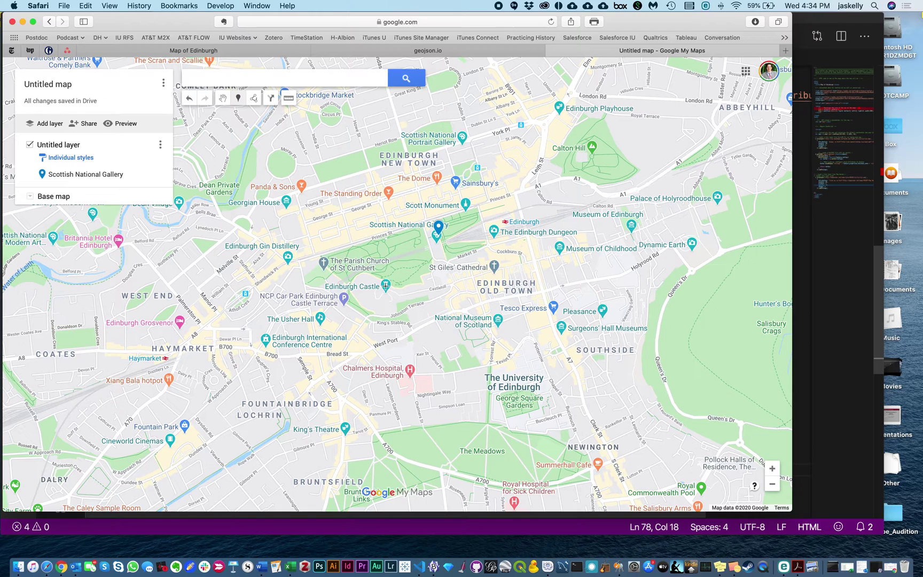
click(384, 288)
text(Ed)
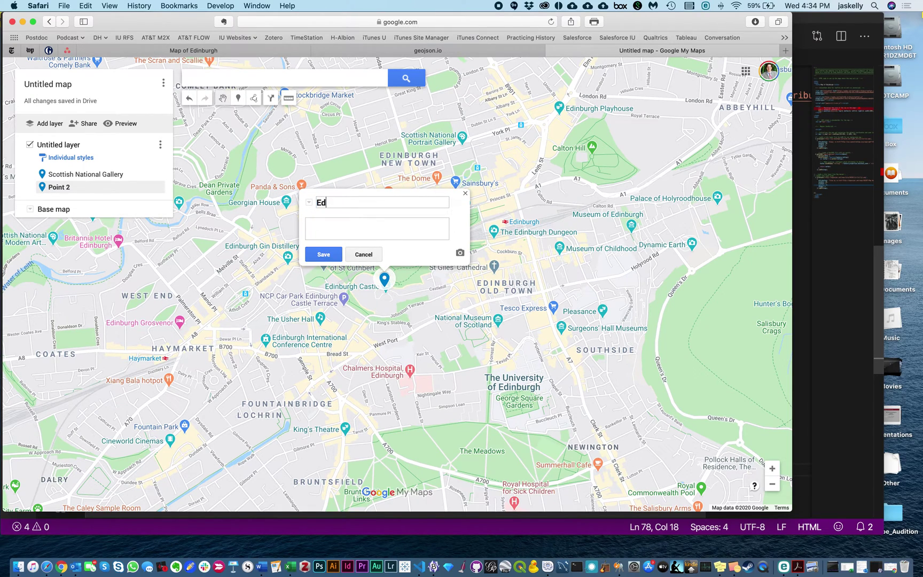
text(inburgh Castle)
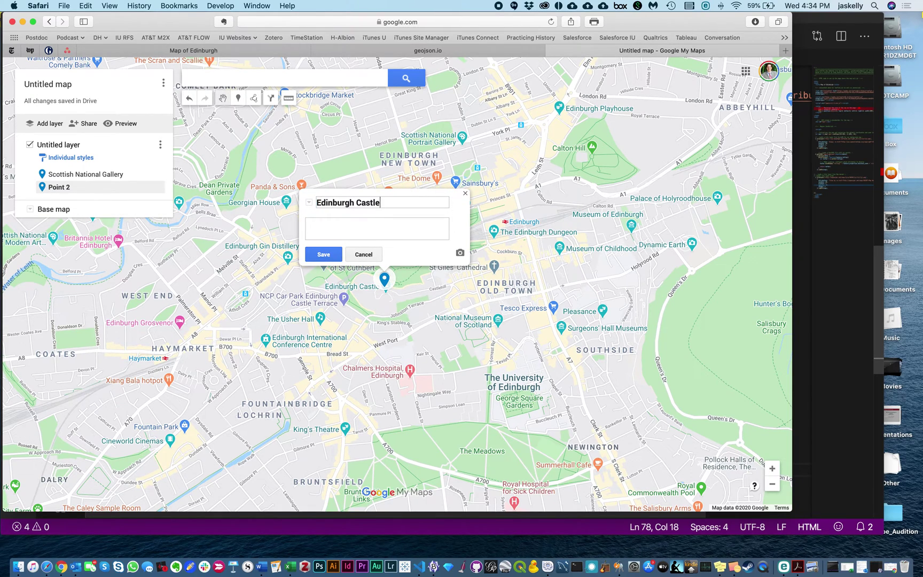
click(327, 255)
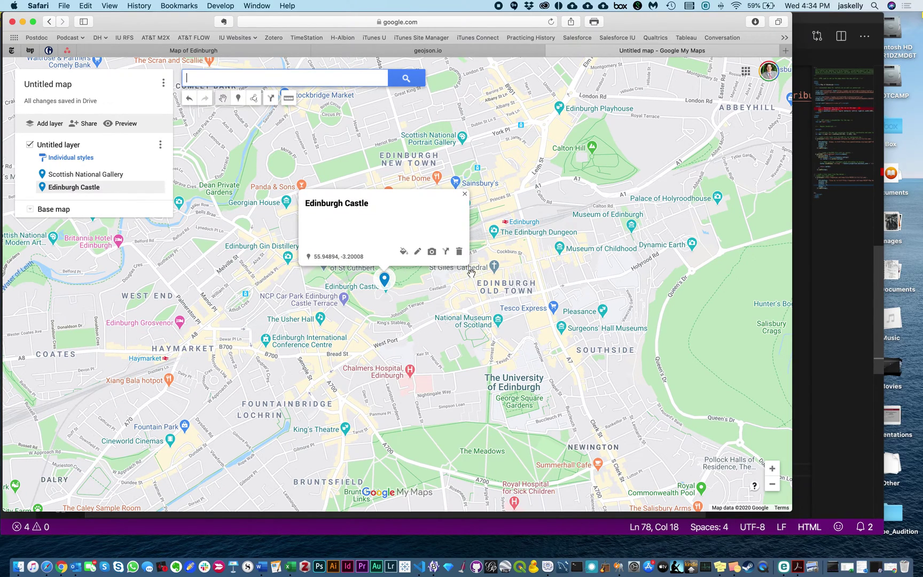
Add a marker on St Giles', renaming Point 3 to 'St. Giles Cathedral'.
click(237, 97)
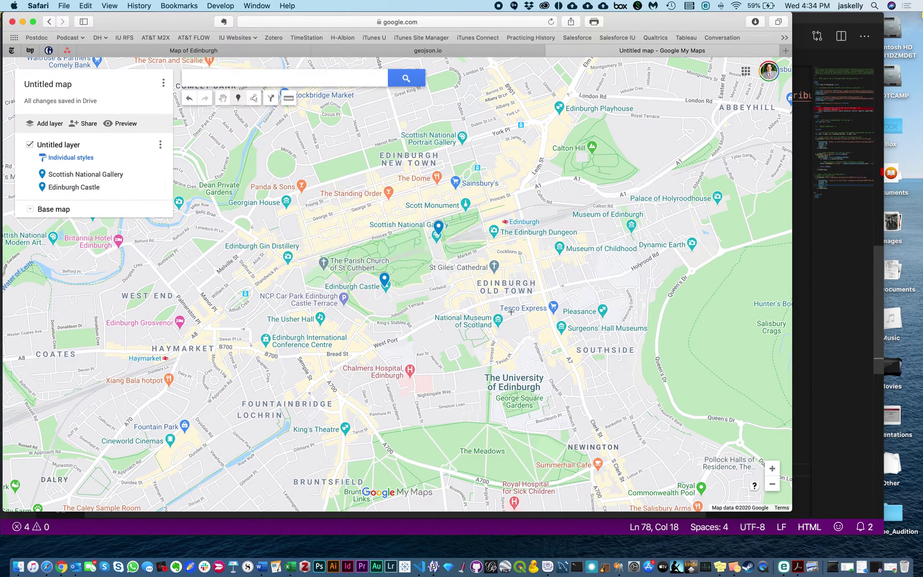
click(494, 265)
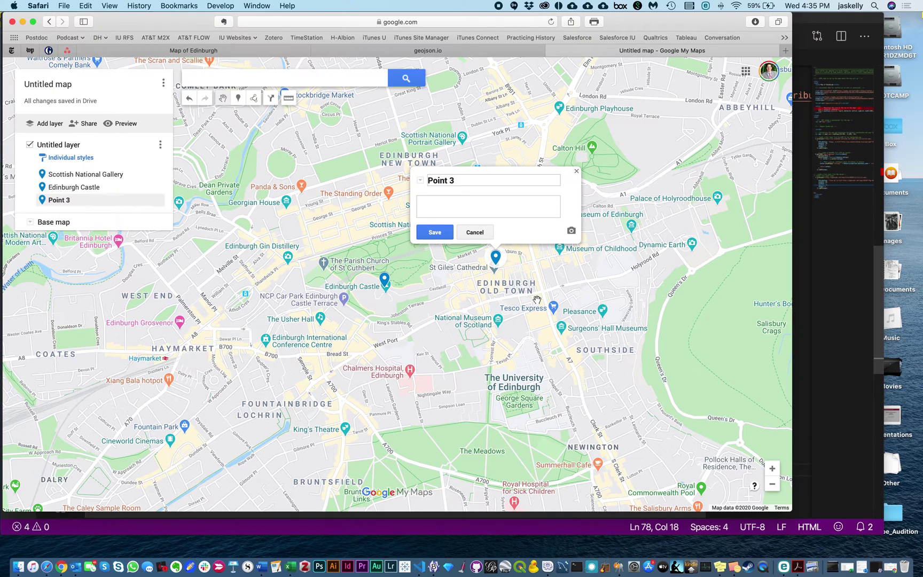
triple_click(446, 180)
text(St. Giles Cathedral)
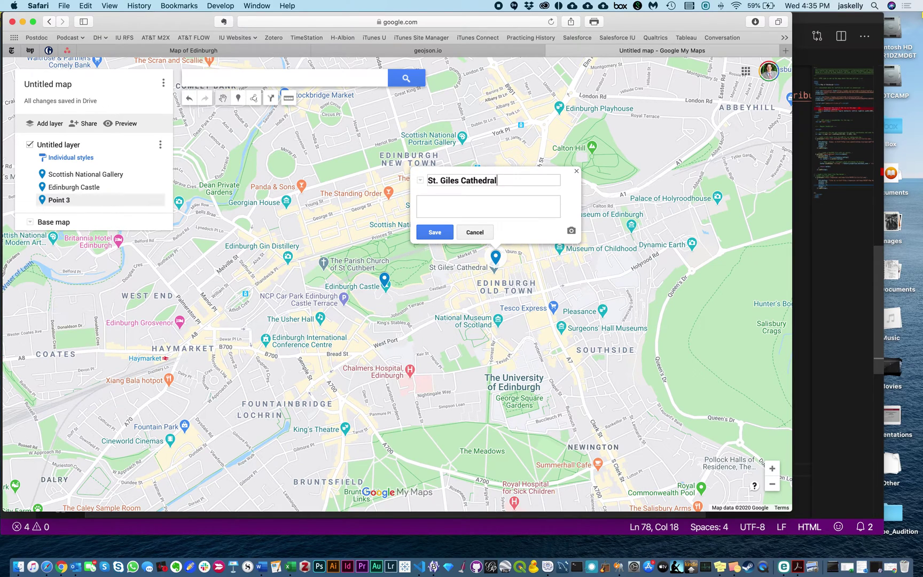
click(433, 232)
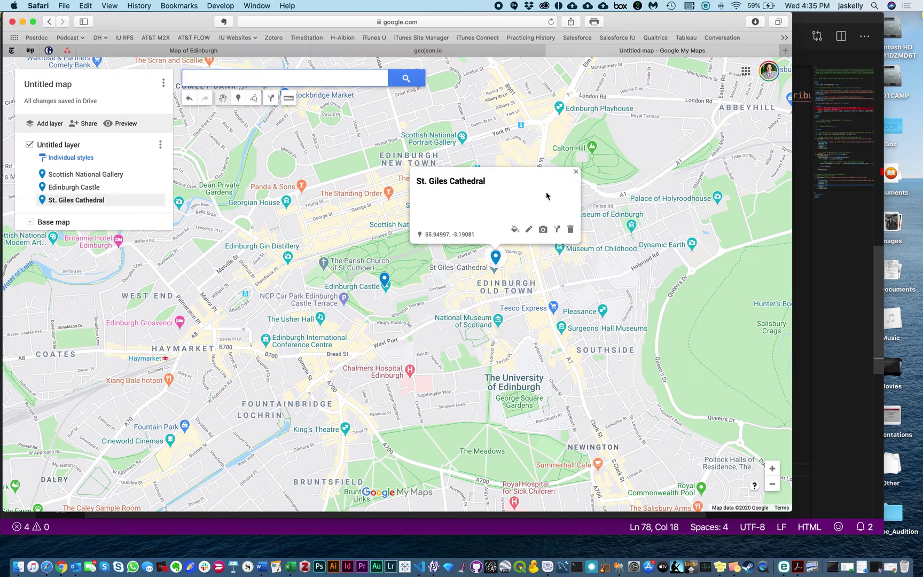
click(343, 231)
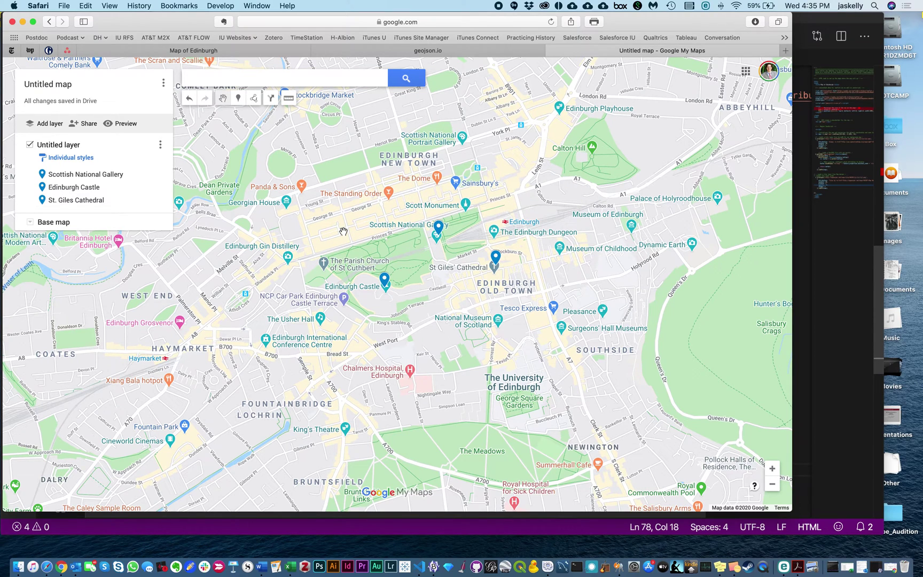
Export the whole map as plain KML (not KMZ) and show the downloaded Untitled map.kml.
click(159, 145)
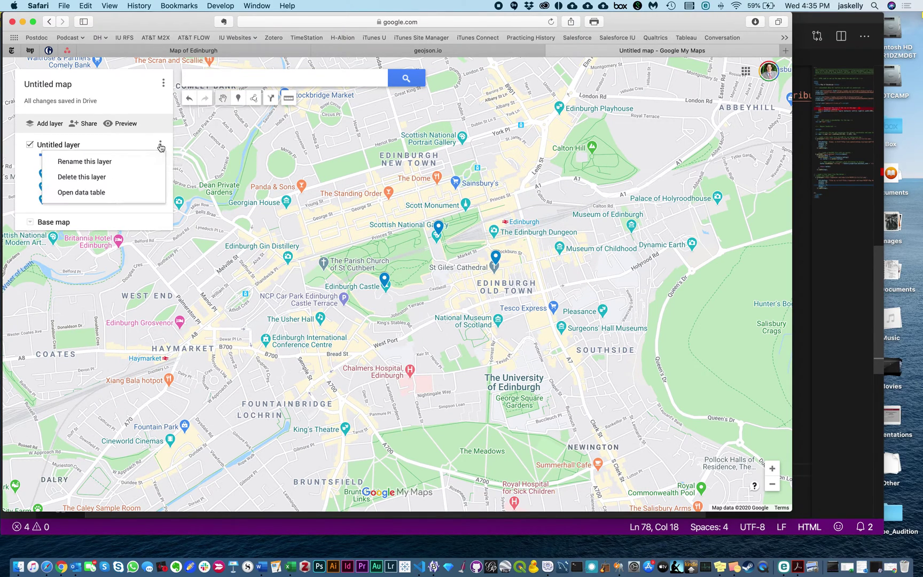
click(162, 85)
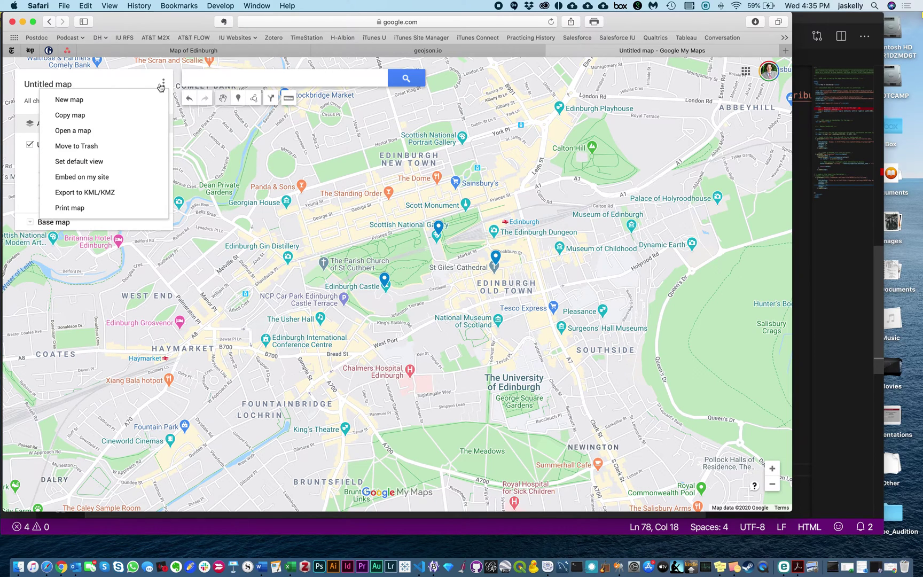
click(88, 193)
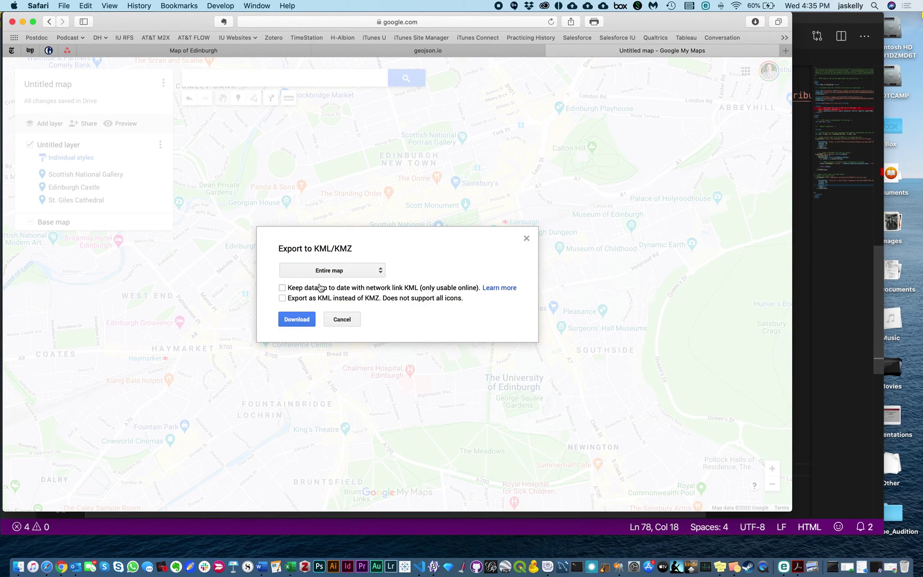
click(283, 298)
click(308, 320)
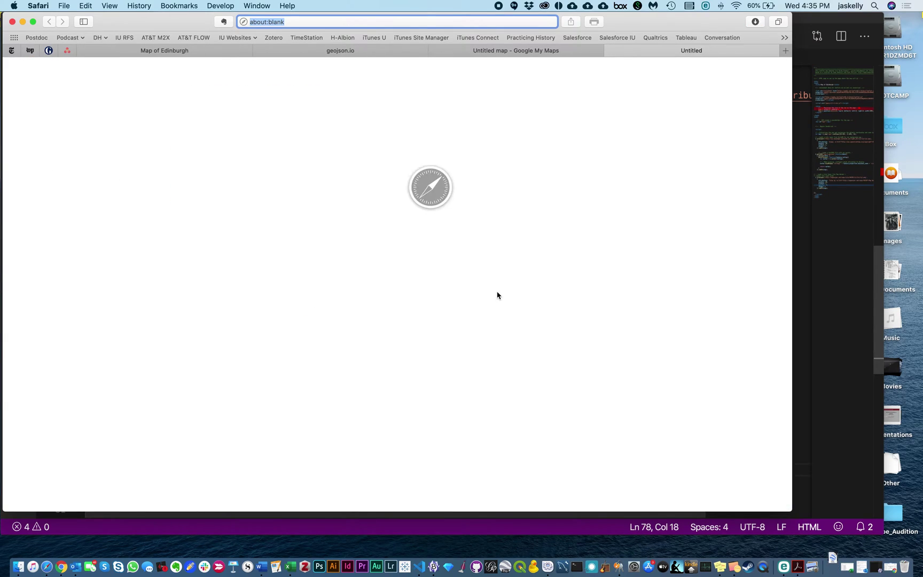
click(750, 24)
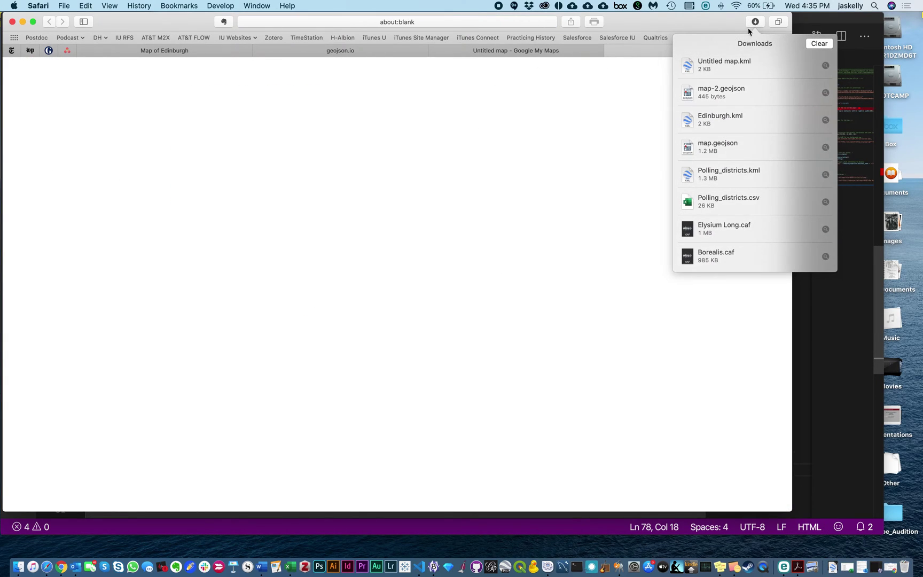
Reveal Untitled map.kml in Finder and move it into the htdocs test folder.
click(825, 65)
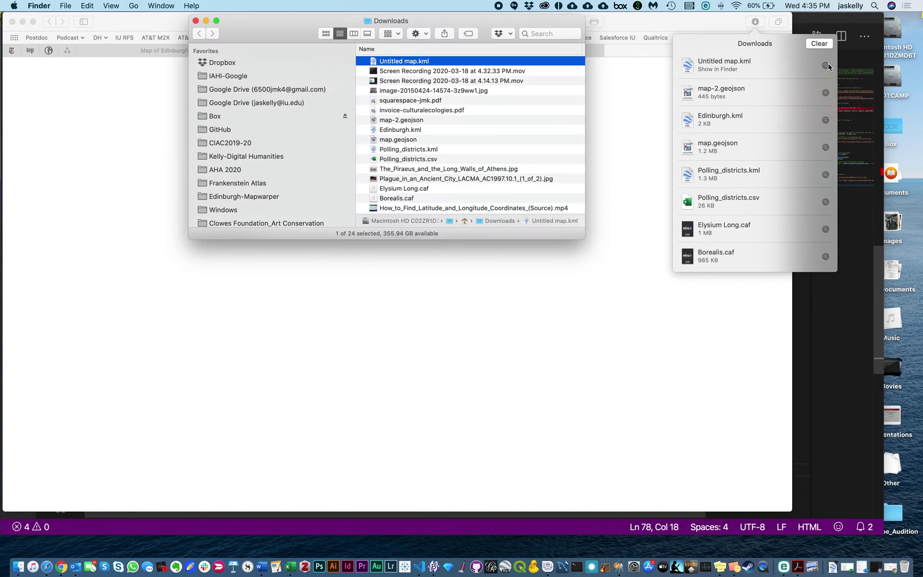
mouse_move(375, 64)
mouse_down()
mouse_move(291, 216)
mouse_move(339, 116)
mouse_move(278, 181)
mouse_move(363, 95)
mouse_move(383, 58)
mouse_move(389, 64)
mouse_up()
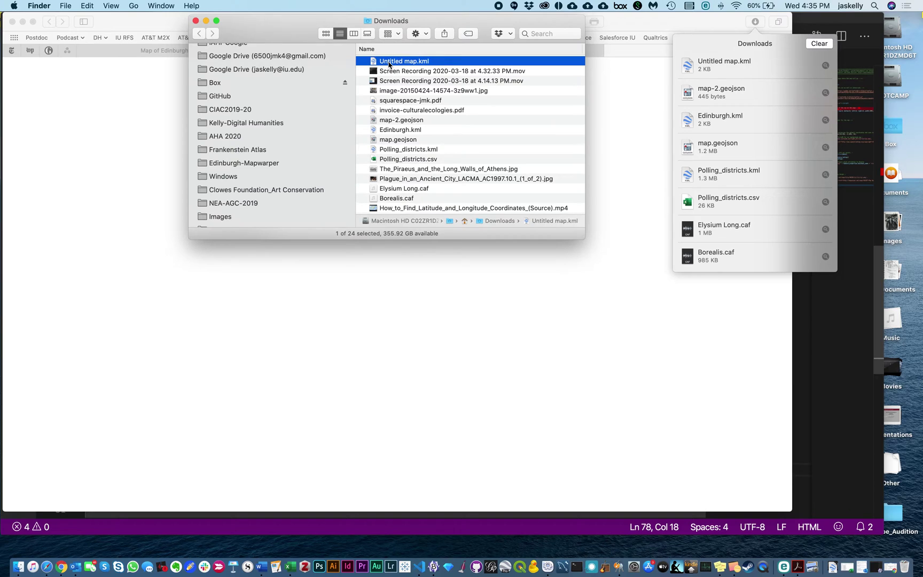
scroll(262, 185, down, 5)
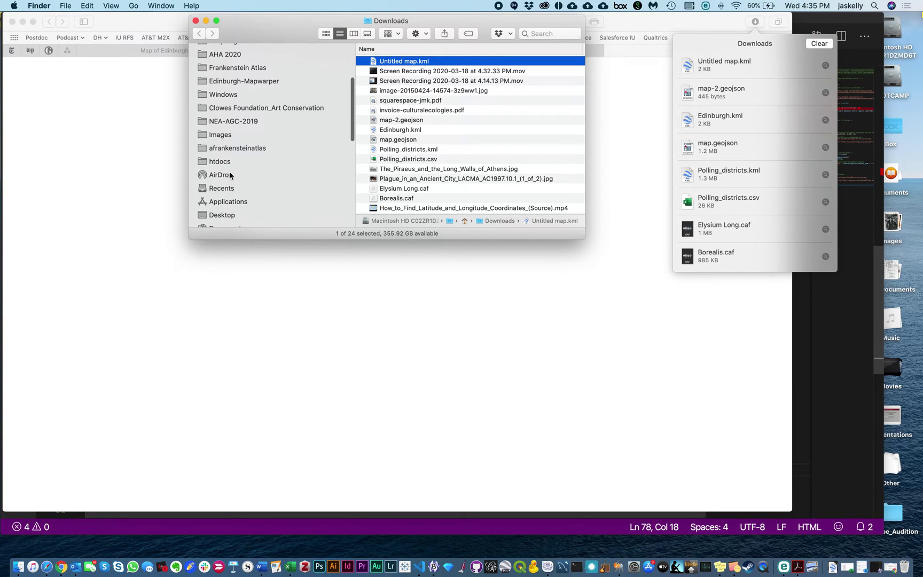
click(220, 161)
click(385, 121)
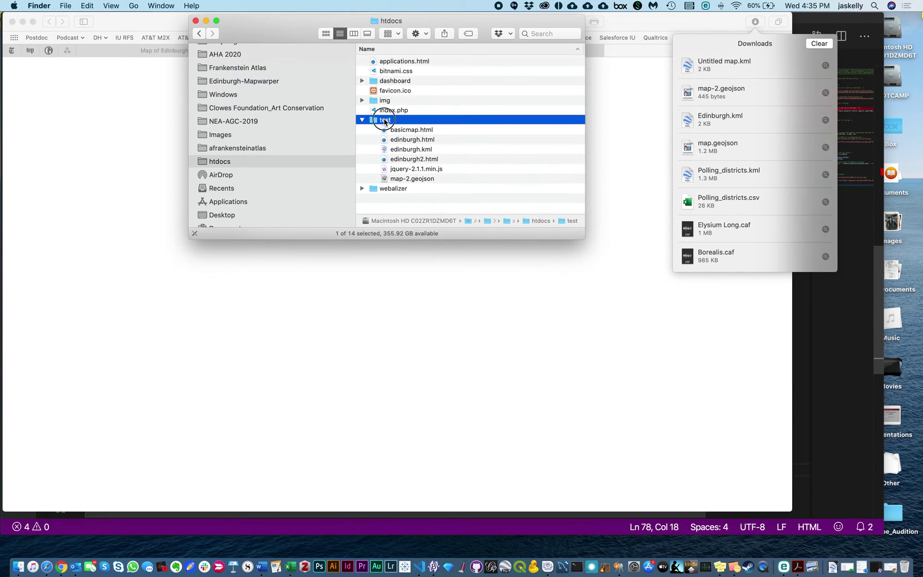
double_click(385, 120)
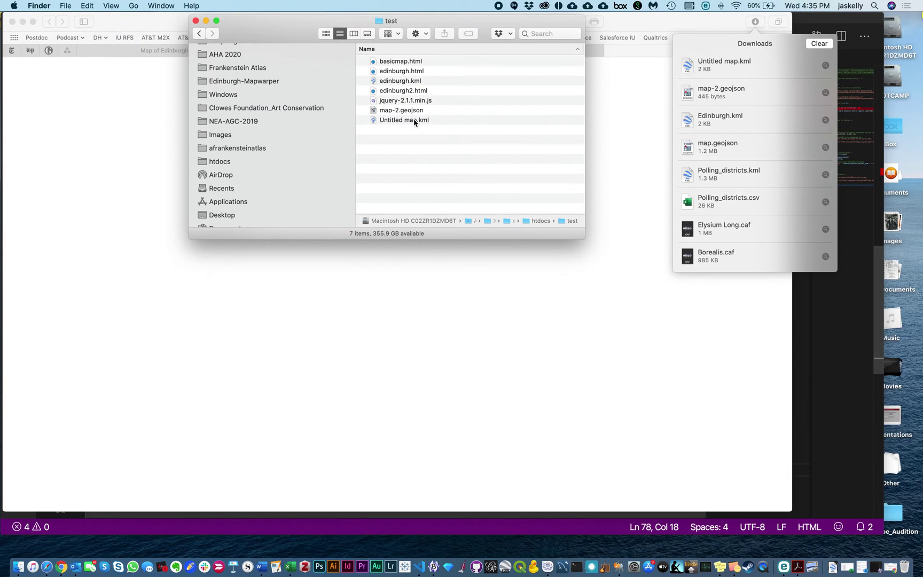
Rename Untitled map.kml to edinburgh-sample.kml.
click(400, 121)
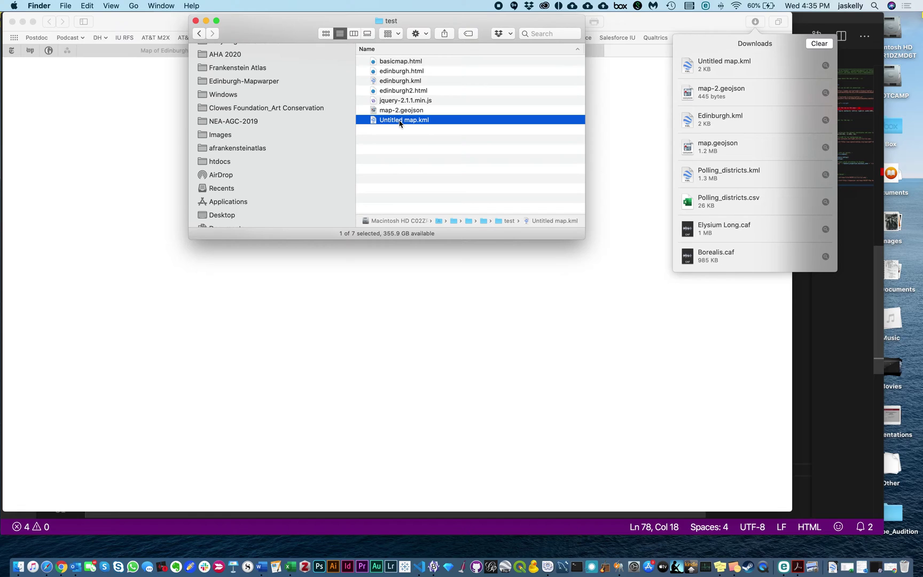
click(400, 121)
text(edinburgh-sample)
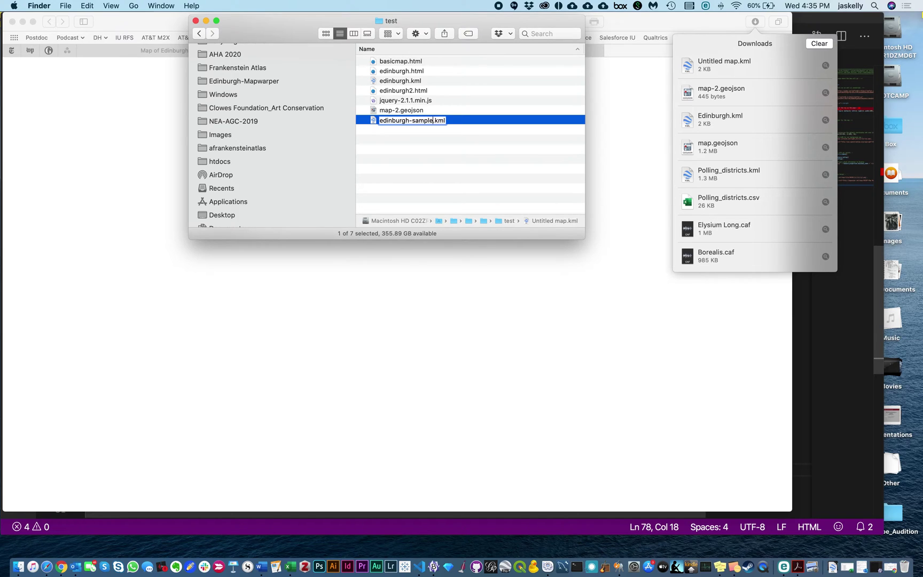
key(Return)
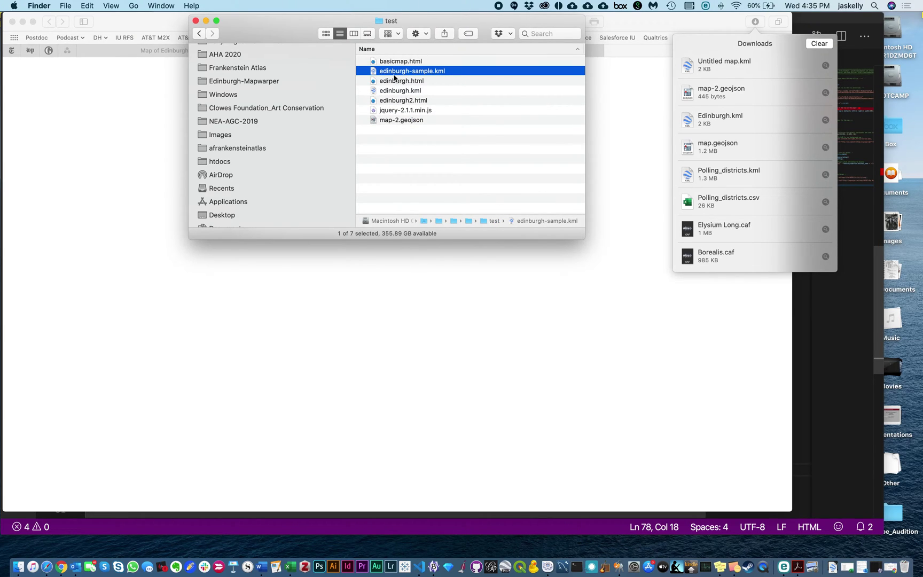
click(758, 25)
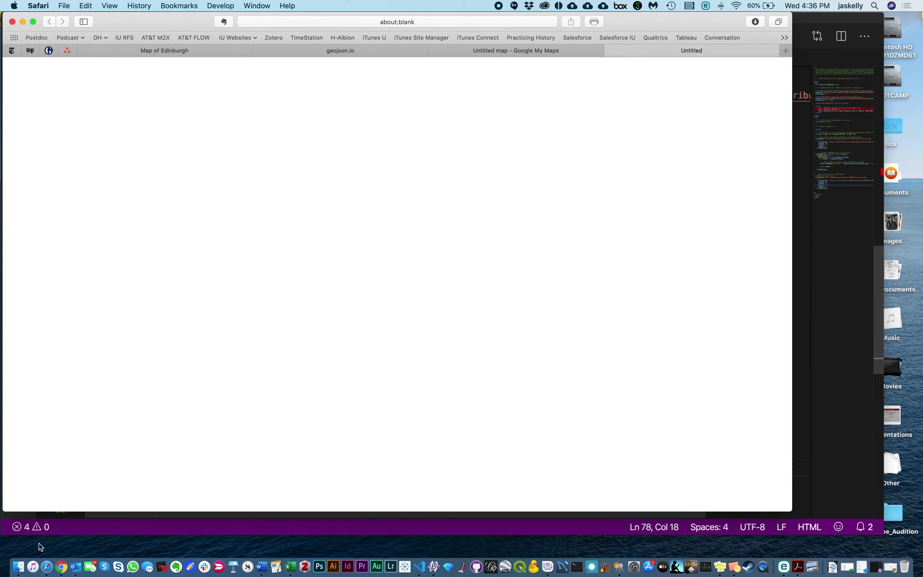
Close the duplicate test folder window, reposition the other, and show Open With for edinburgh.kml.
click(18, 565)
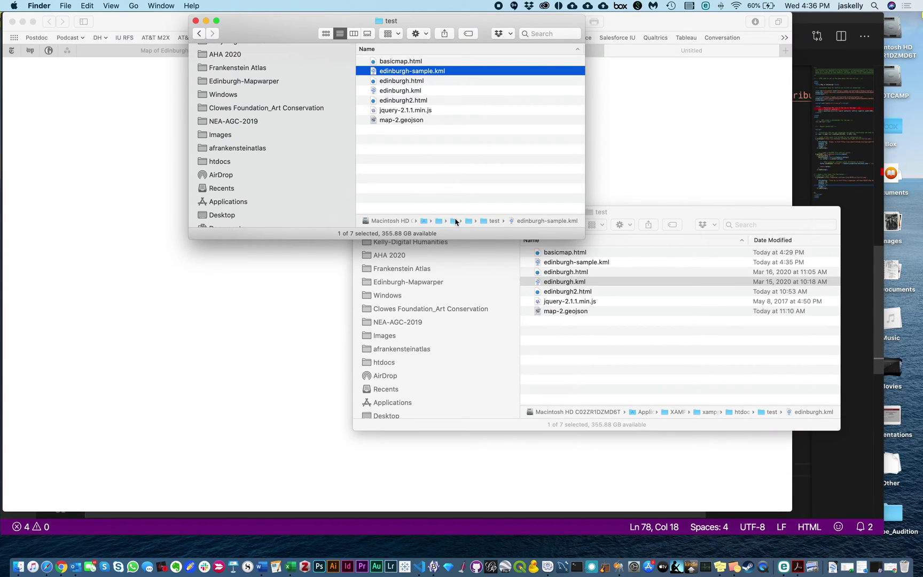
click(196, 22)
drag(492, 227, 536, 75)
drag(405, 275, 587, 289)
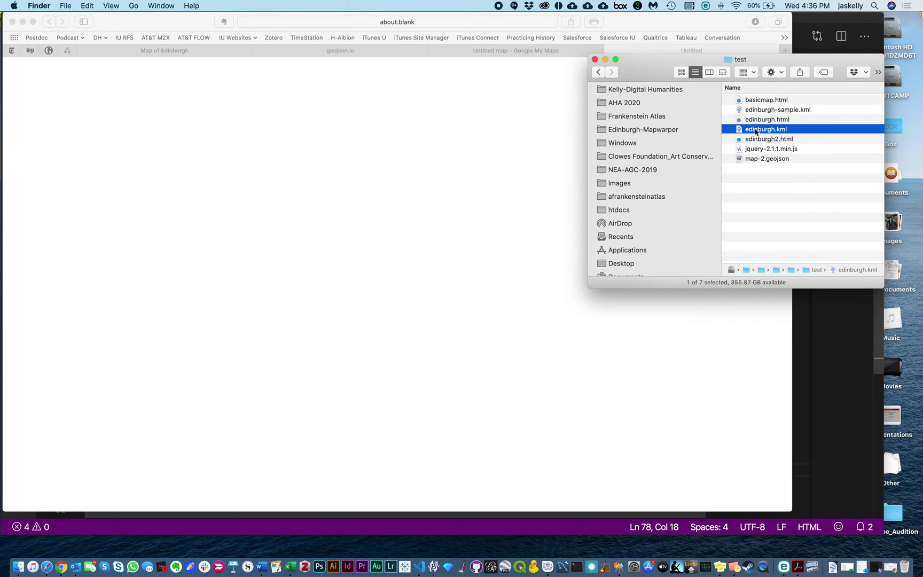
right_click(770, 130)
mouse_move(785, 141)
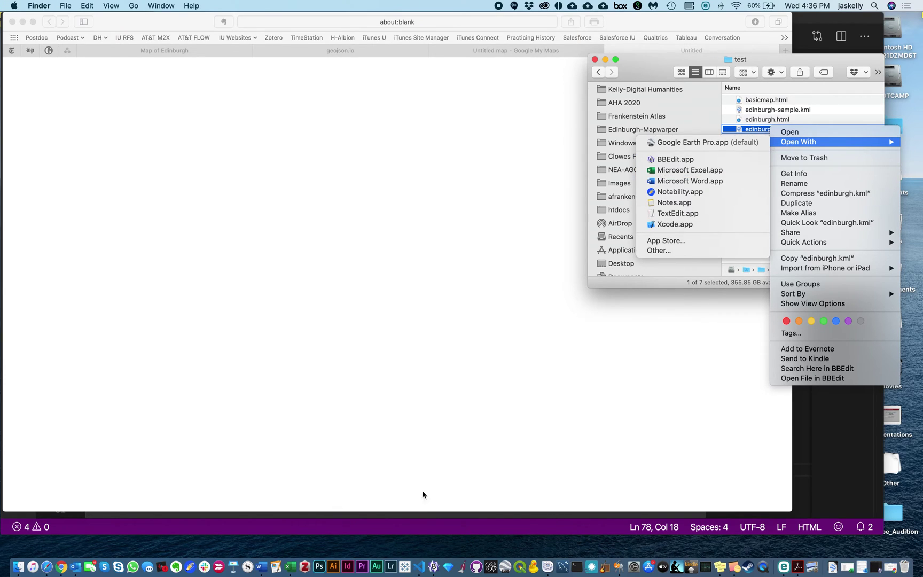
View edinburgh.kml in BBEdit, cancel closing it, and minimise the window.
click(681, 159)
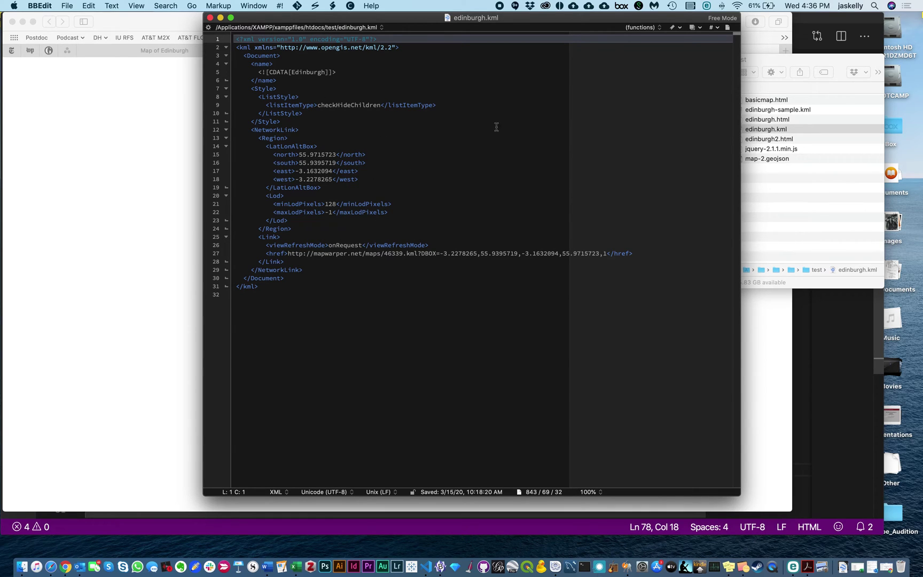
click(210, 18)
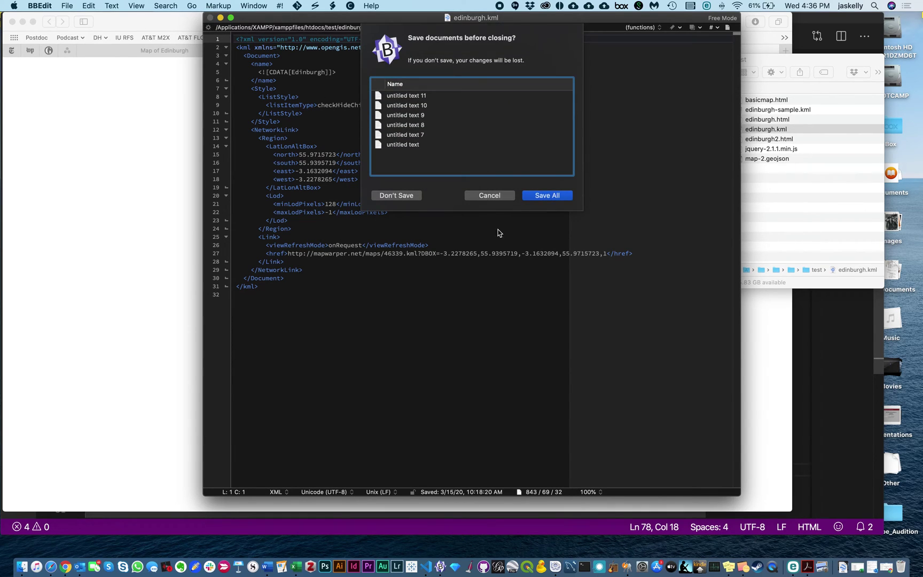
click(504, 197)
click(220, 18)
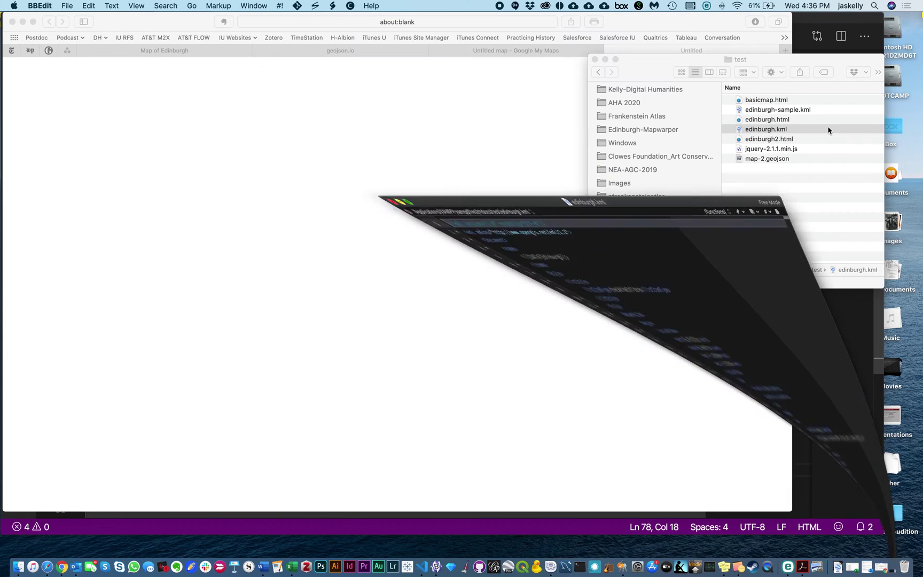
View edinburgh-sample.kml in BBEdit, minimise it, and switch to the geojson.io tab.
click(769, 110)
right_click(769, 110)
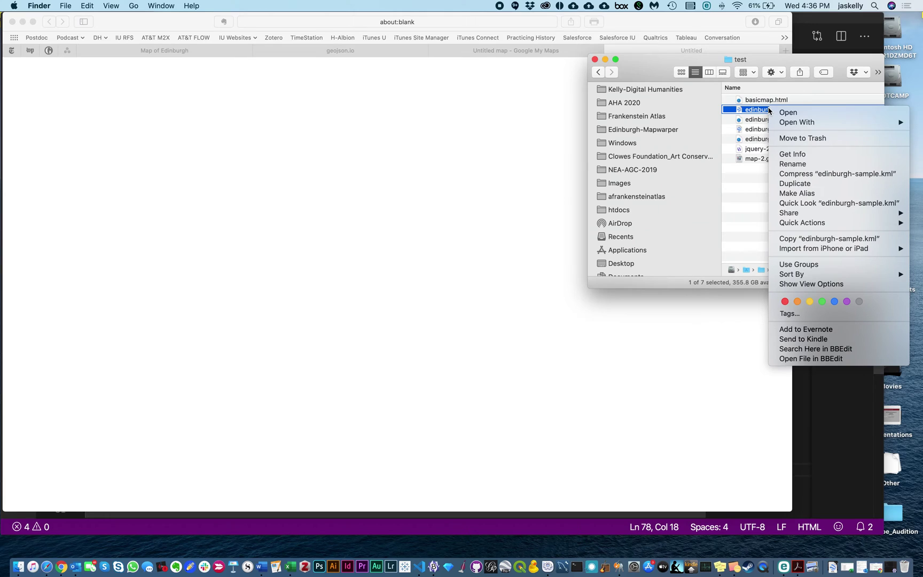
mouse_move(784, 123)
click(710, 146)
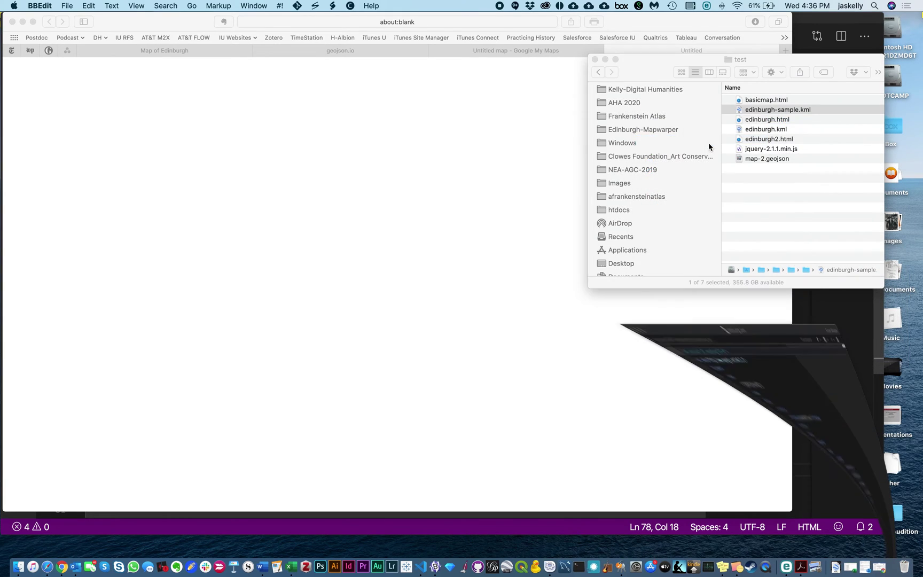
scroll(384, 282, up, 5)
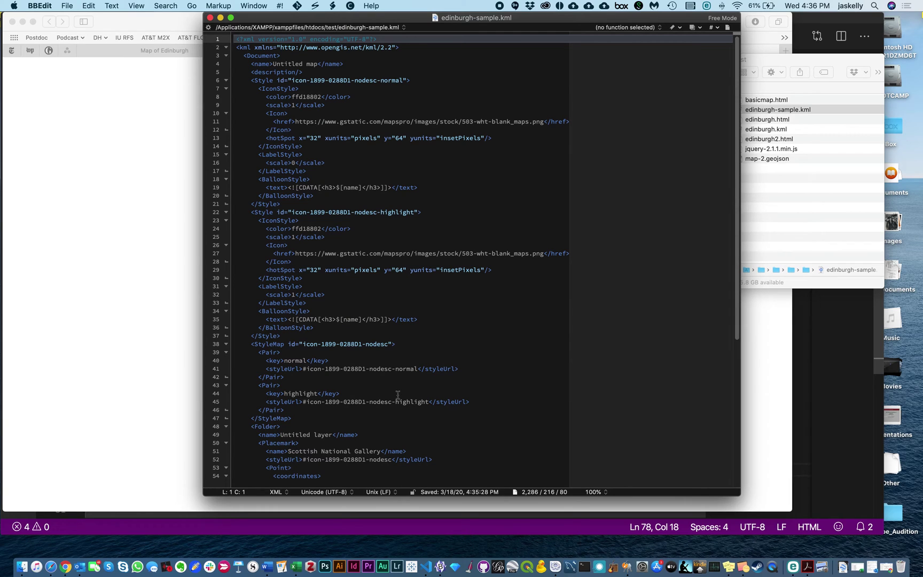
click(220, 16)
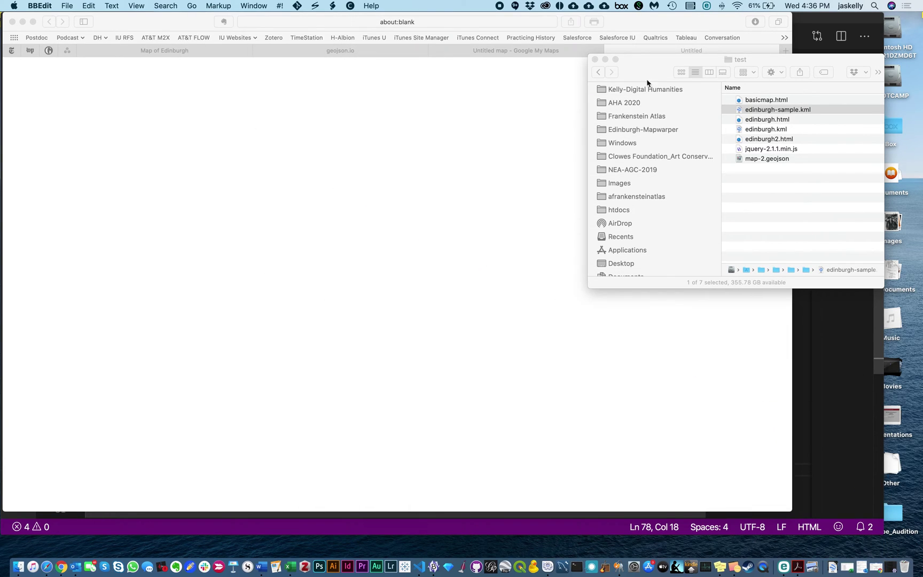
click(368, 54)
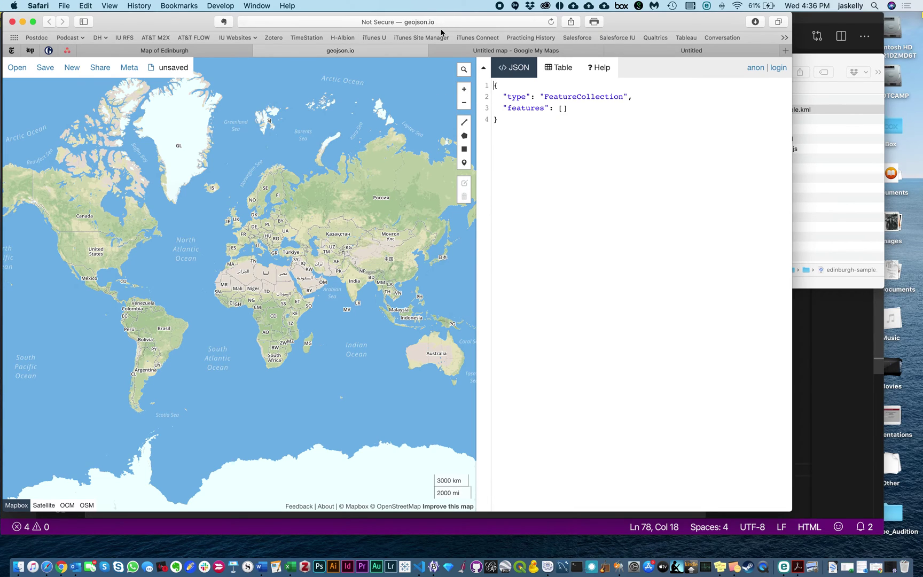
Drop edinburgh-sample.kml onto the geojson.io map to import its points, then zoom out one level.
click(802, 26)
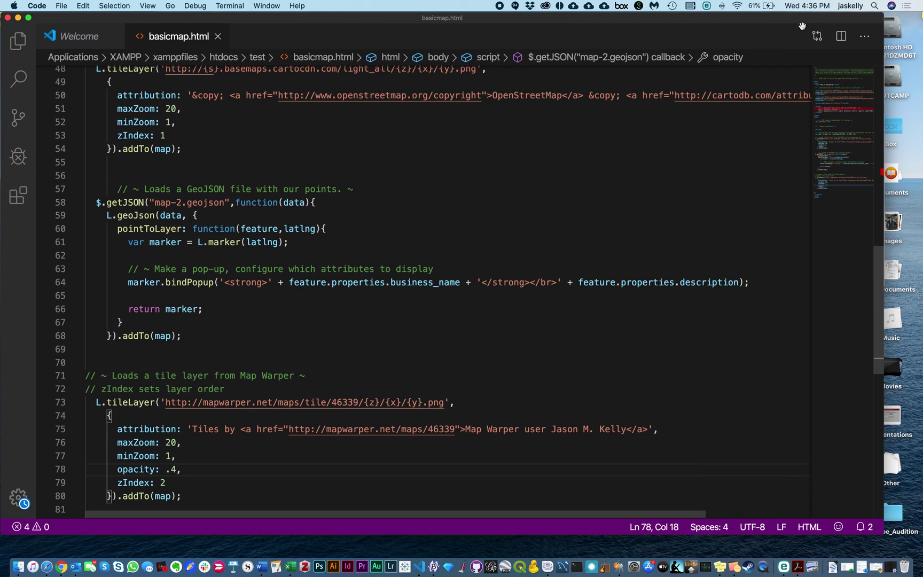
key(super+m)
click(819, 62)
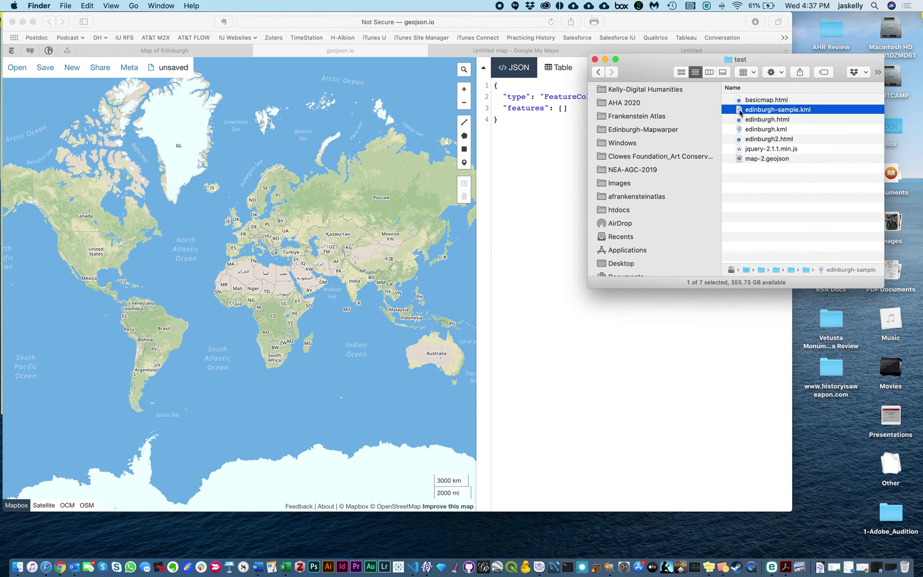
drag(740, 112, 410, 162)
drag(740, 109, 241, 211)
drag(241, 210, 240, 210)
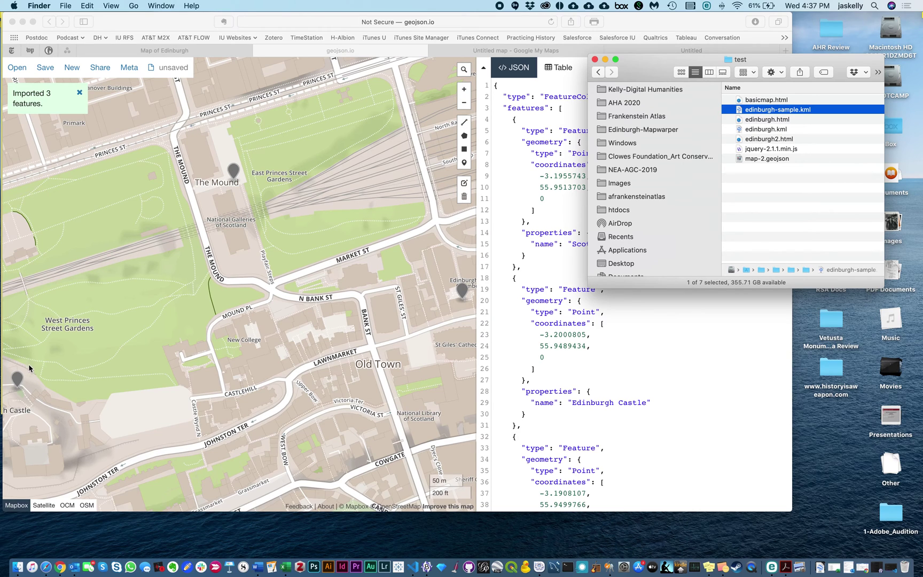
click(459, 107)
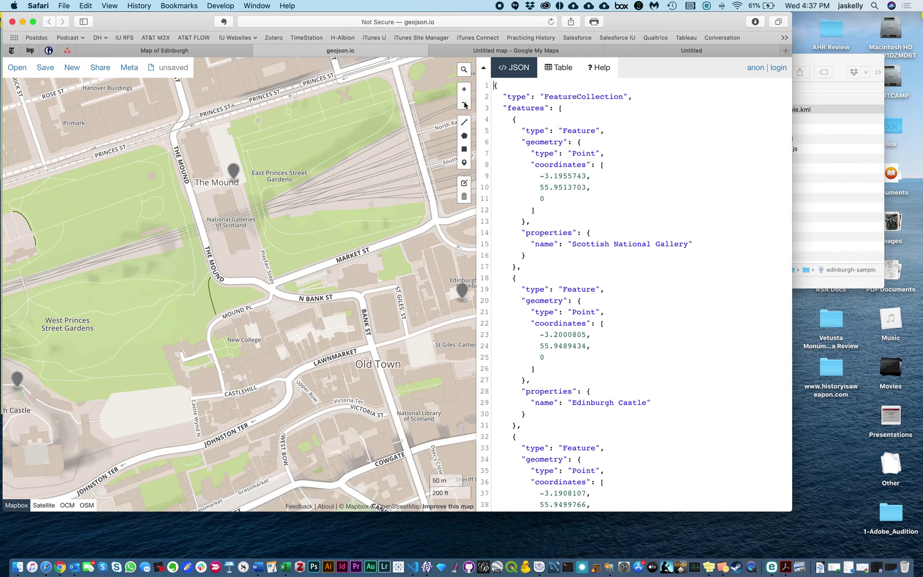
click(463, 103)
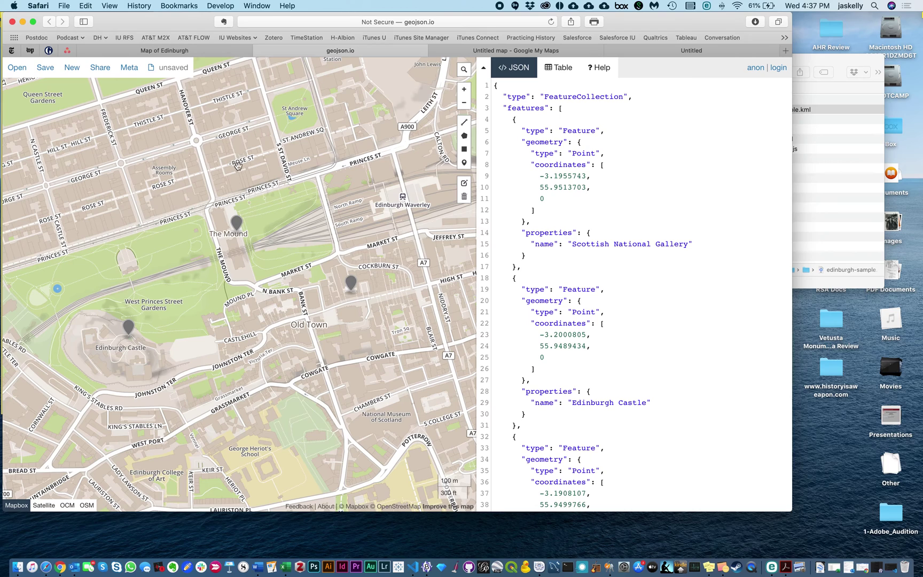
mouse_move(51, 74)
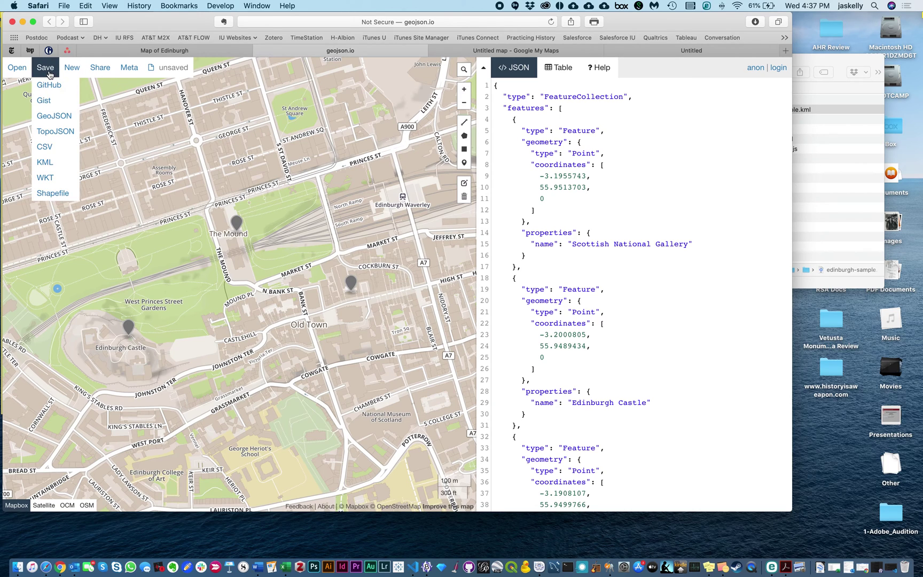
Save the features as map-3.geojson and reveal it in Finder's Downloads folder.
click(55, 117)
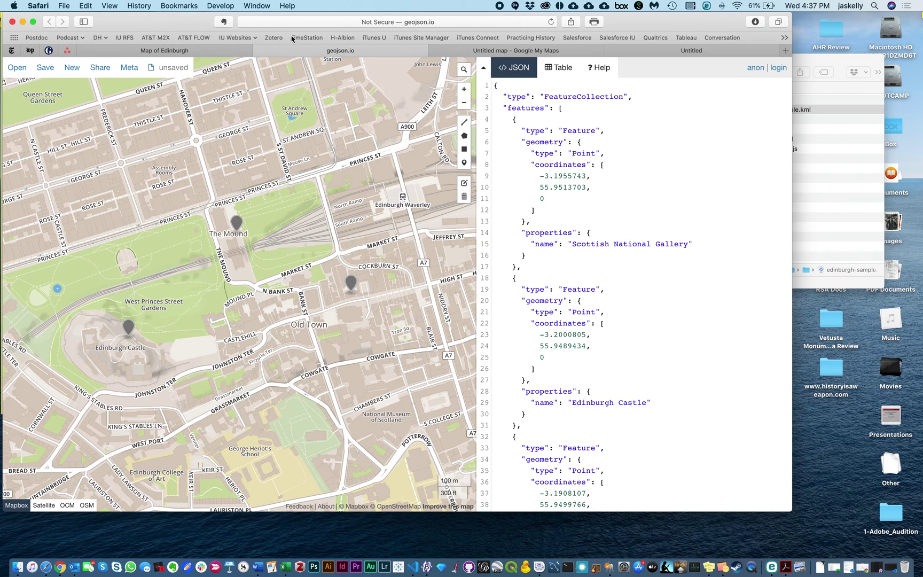
click(755, 21)
click(825, 65)
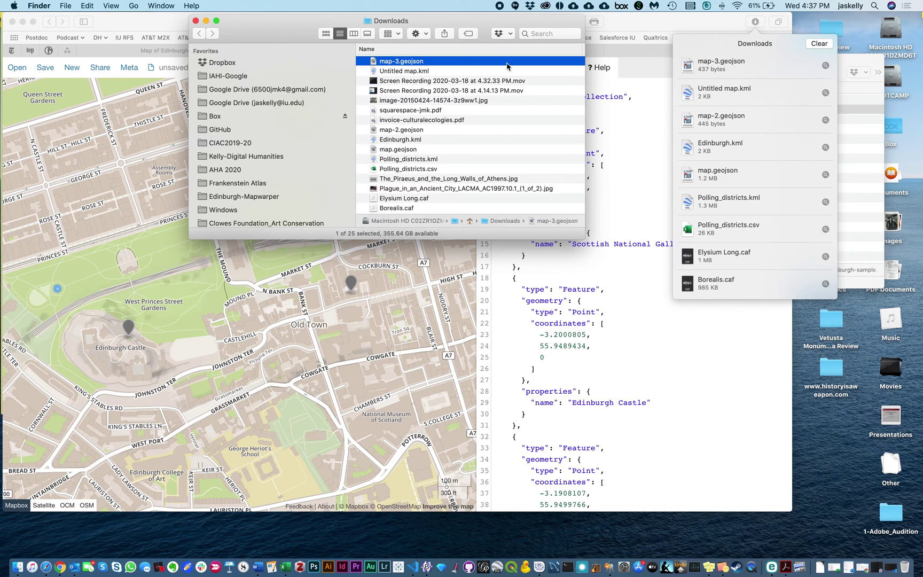
Paste map-3.geojson into the test folder and select it.
key(super+w)
click(782, 194)
right_click(783, 194)
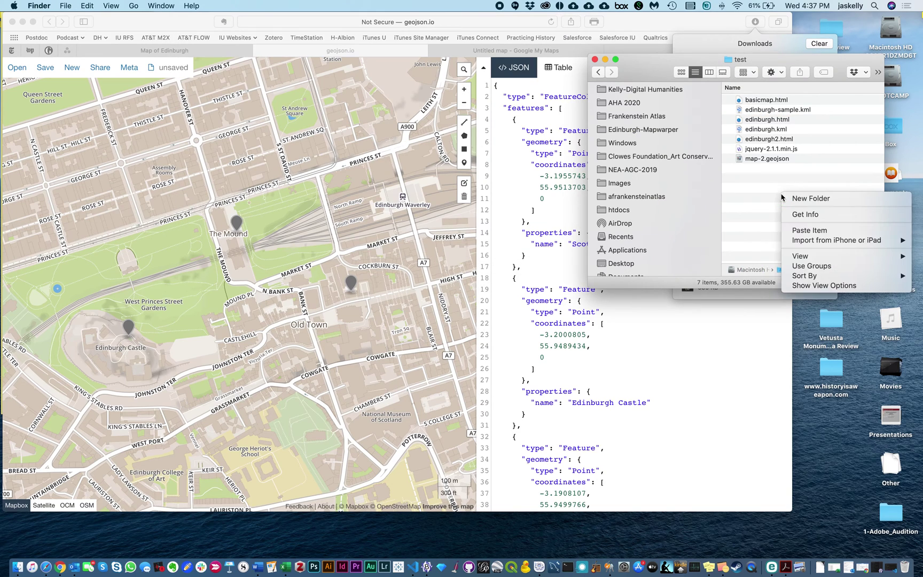
click(795, 231)
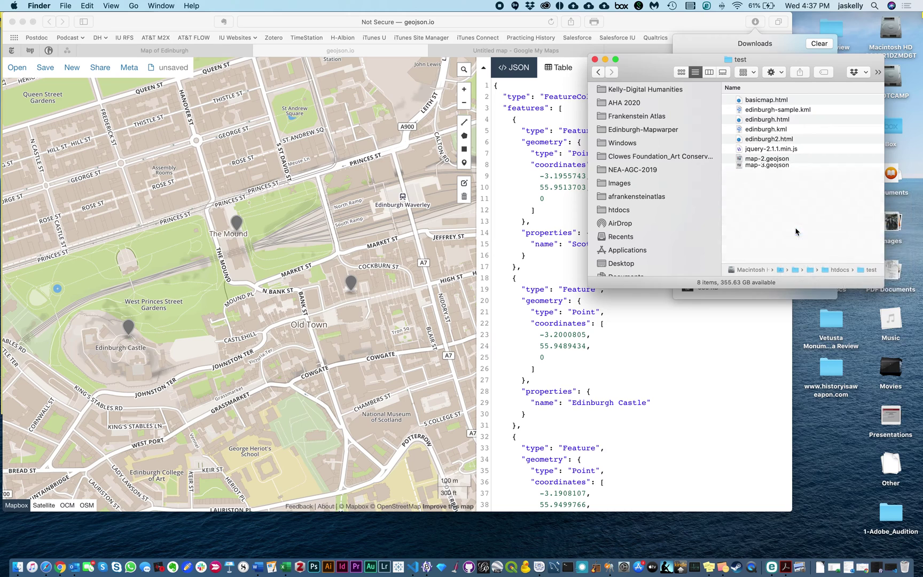
click(756, 169)
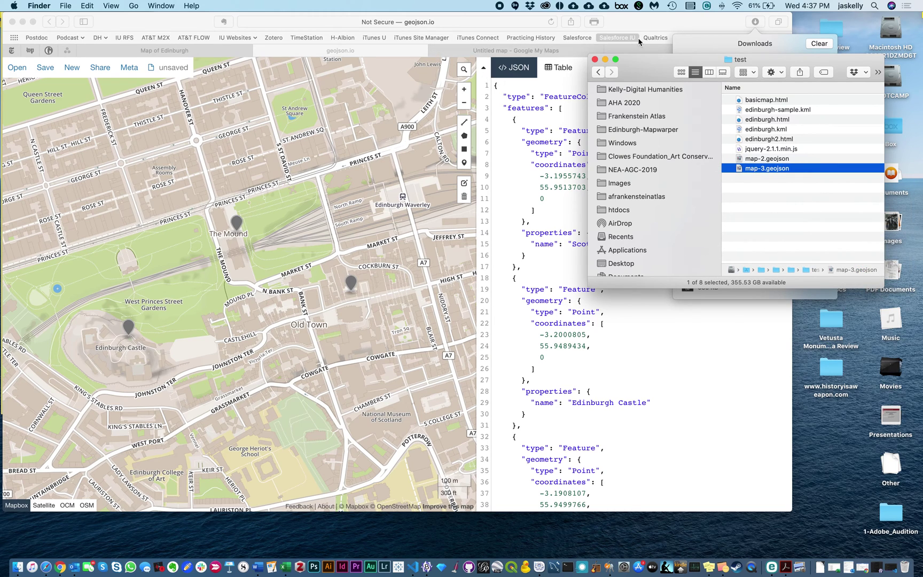
Close Safari's downloads list and restore basicmap.html in VS Code.
click(653, 26)
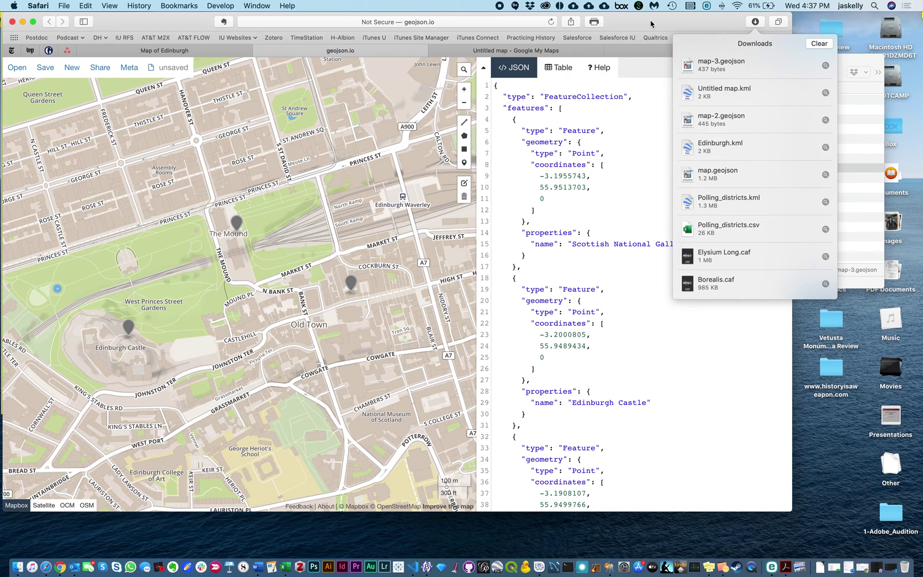
click(753, 21)
click(818, 210)
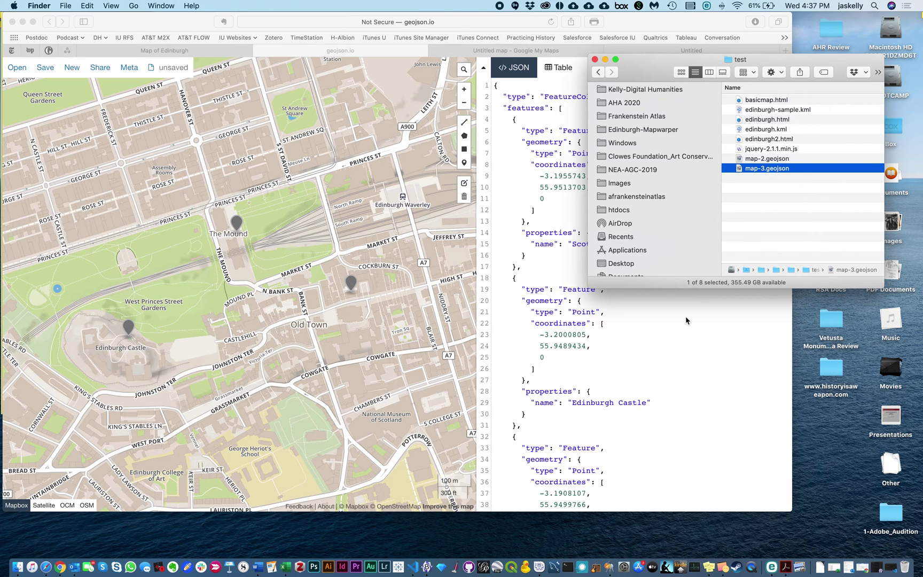
click(890, 568)
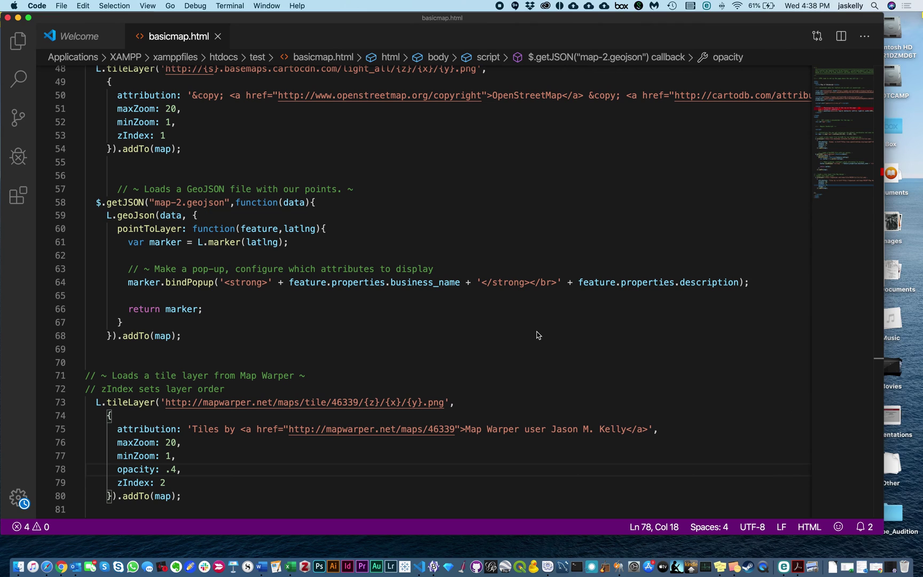
Change map-2.geojson to map-3.geojson on line 58 of basicmap.html and save.
click(169, 203)
click(177, 202)
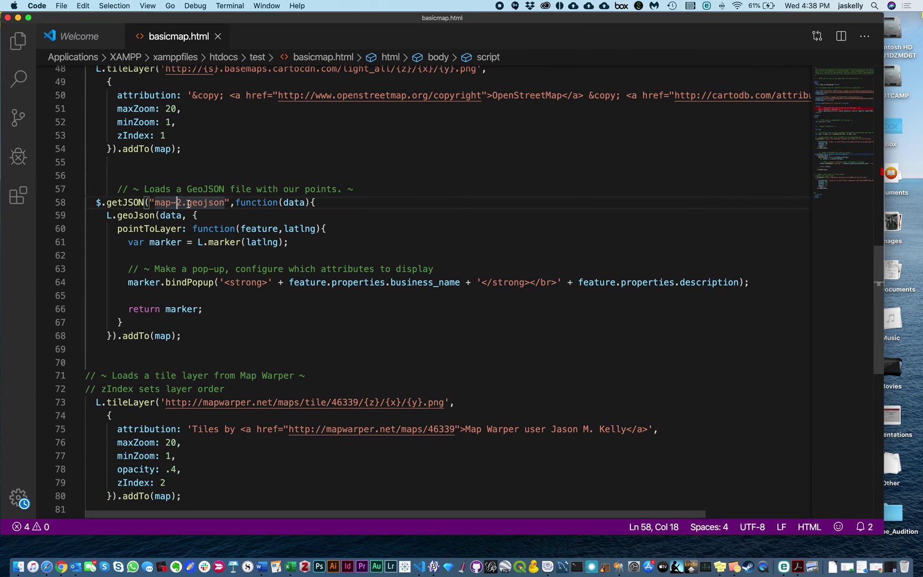
key(shift+Right)
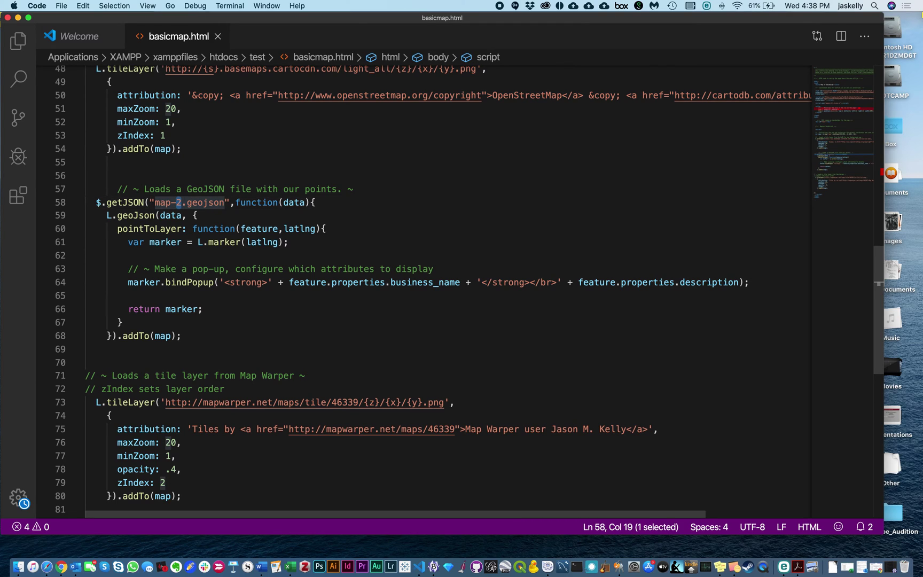
text(3)
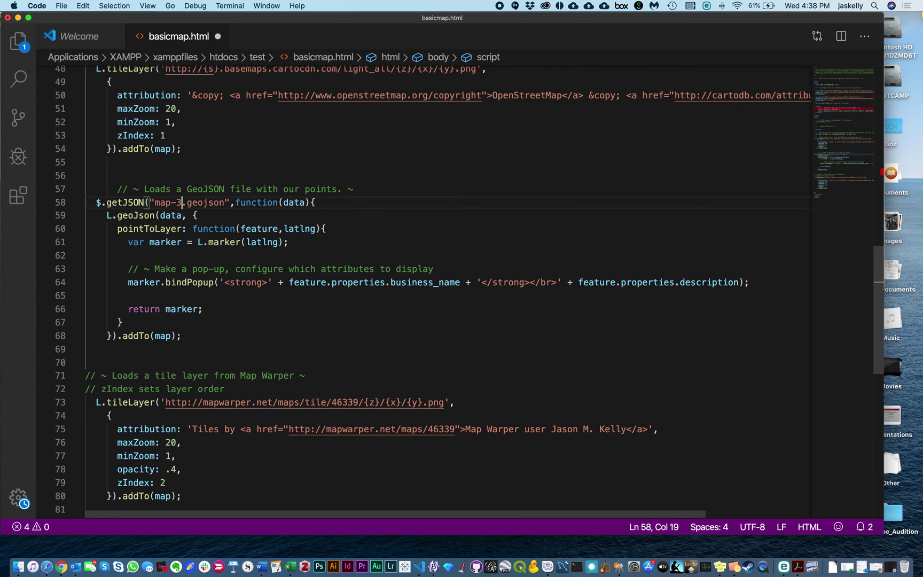
key(super+s)
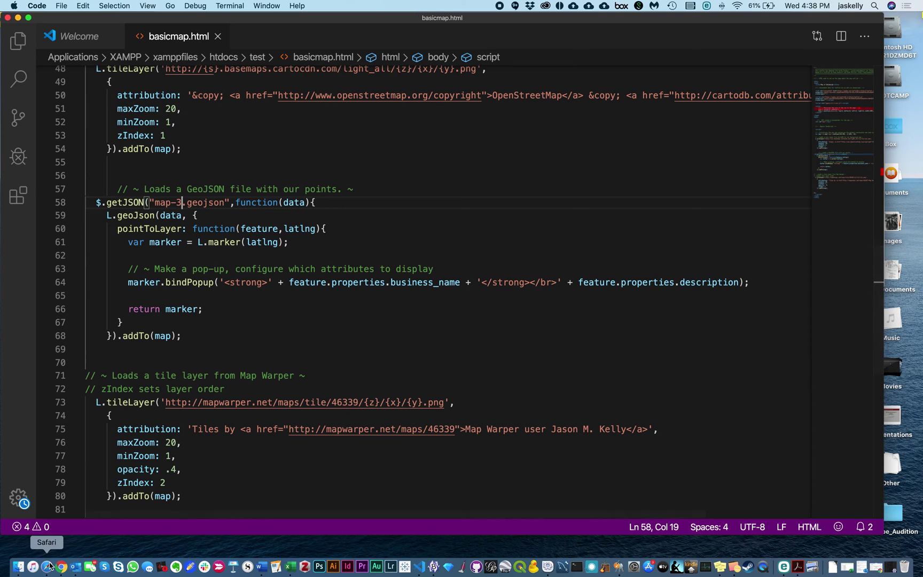
key(super+Tab)
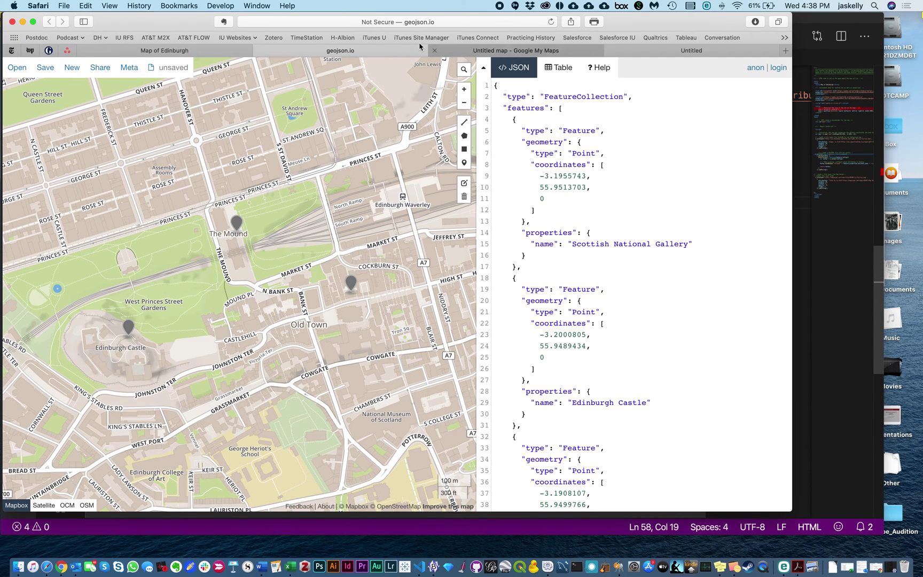
Switch to the Map of Edinburgh page and zoom out three levels to frame the historic overlay.
click(211, 54)
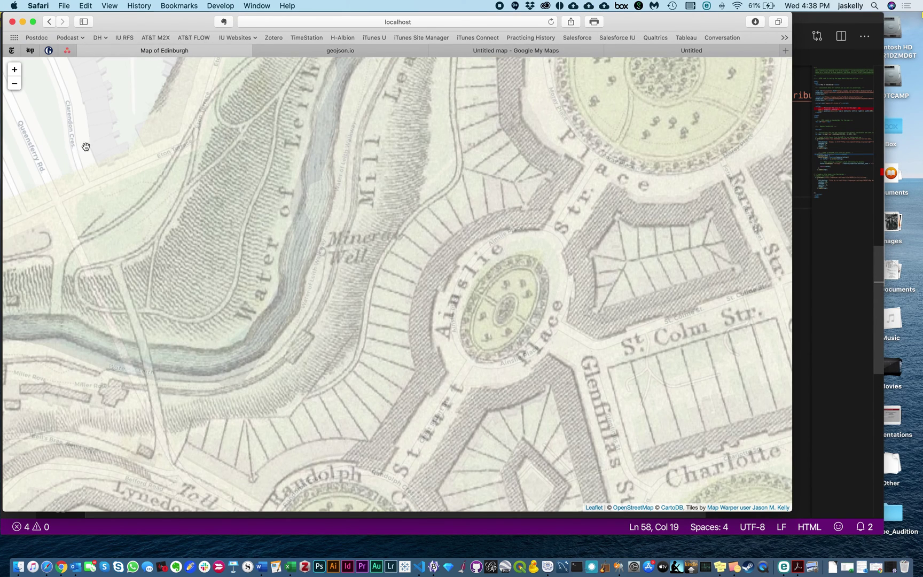
click(14, 86)
click(15, 89)
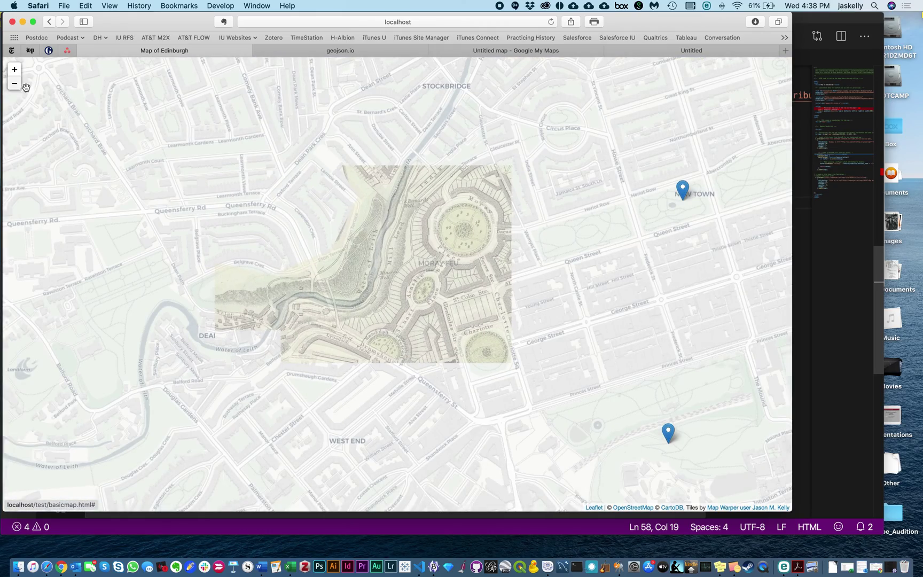
click(14, 85)
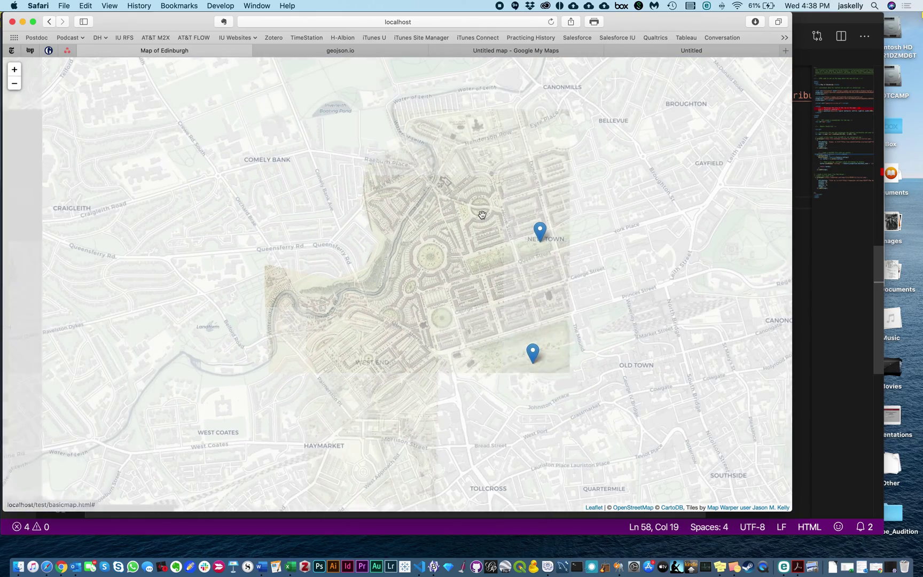
drag(482, 215, 428, 261)
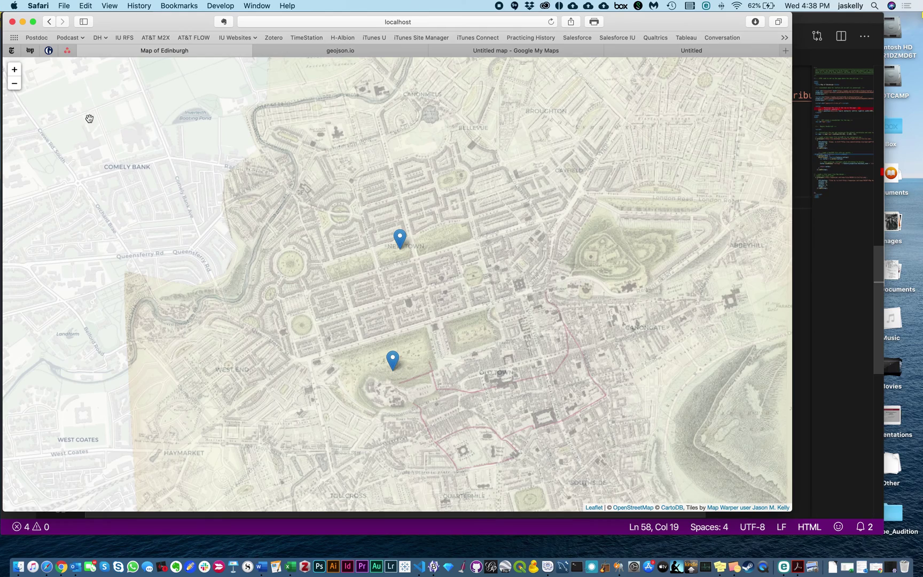
Reload the page, centre the three new markers over the old town, then return to basicmap.html.
click(553, 25)
drag(230, 312, 410, 153)
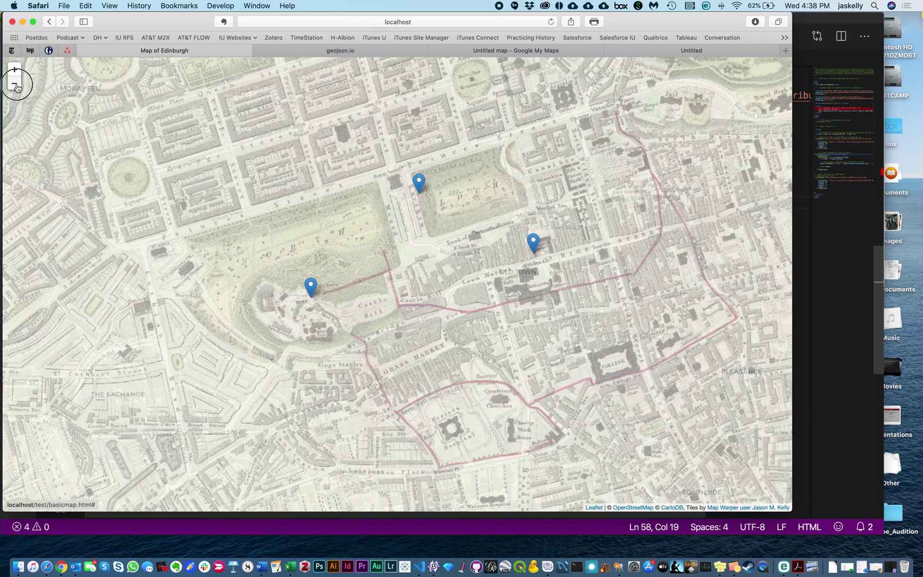
click(14, 84)
click(14, 83)
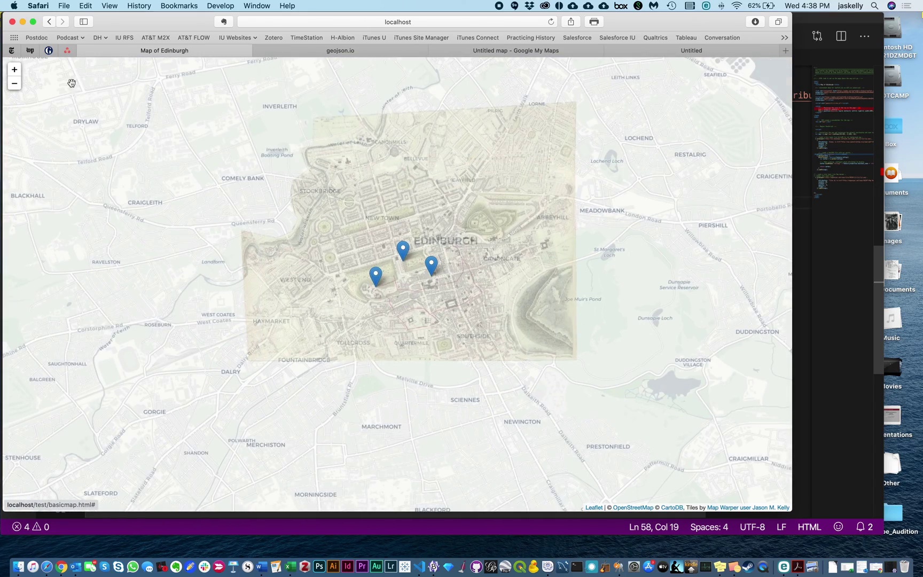
click(15, 70)
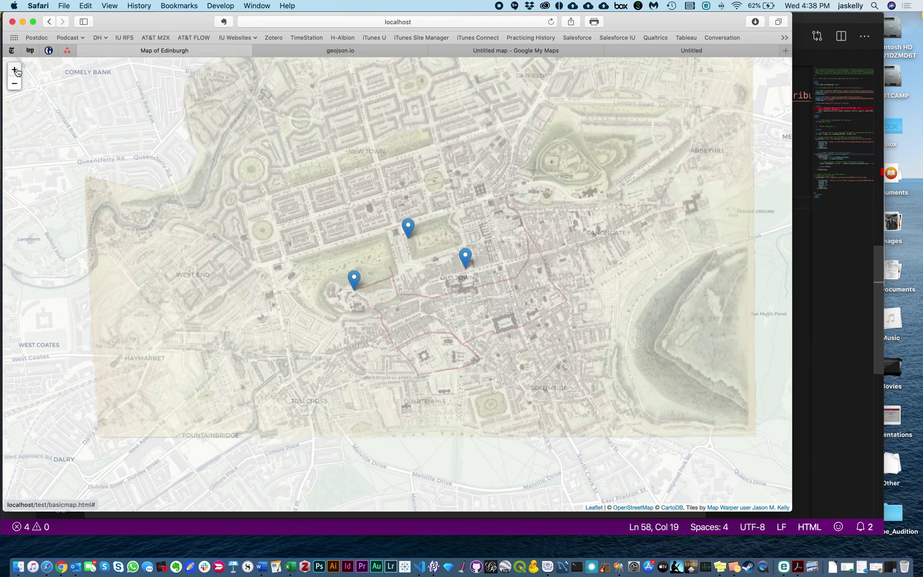
click(15, 70)
drag(342, 189, 309, 223)
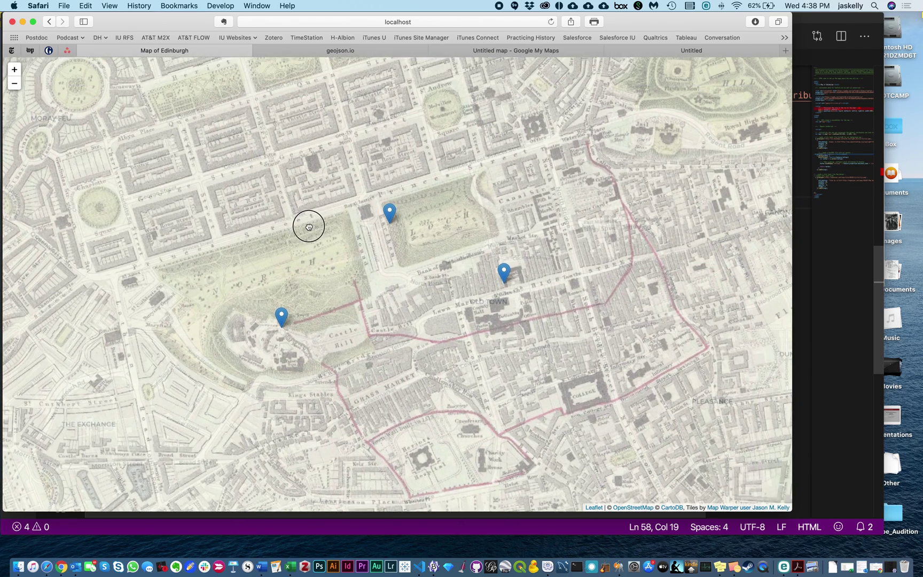
click(813, 20)
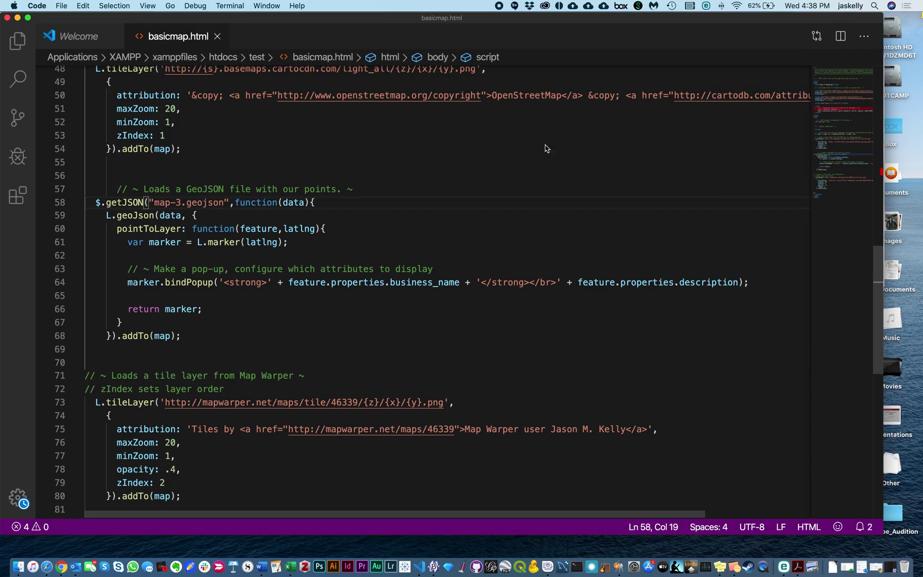
scroll(366, 221, up, 15)
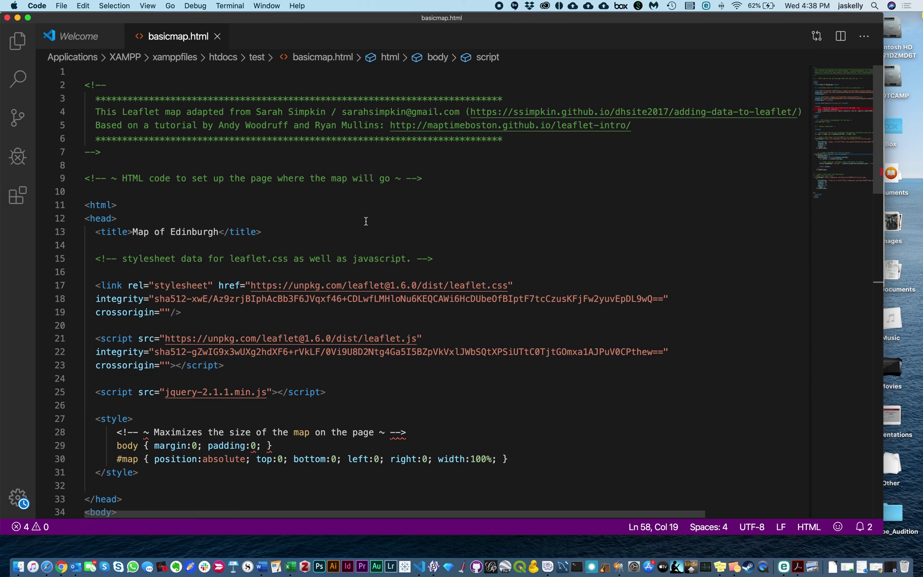